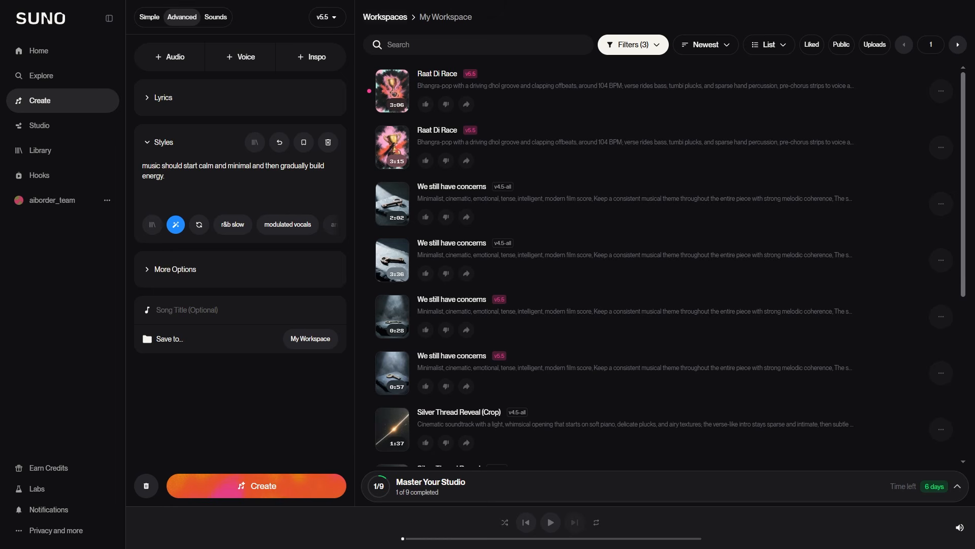
Replace the style prompt with "party, modulated vocals," and create a new song
key("ctrl+a")
key("BackSpace")
key("ctrl+z")
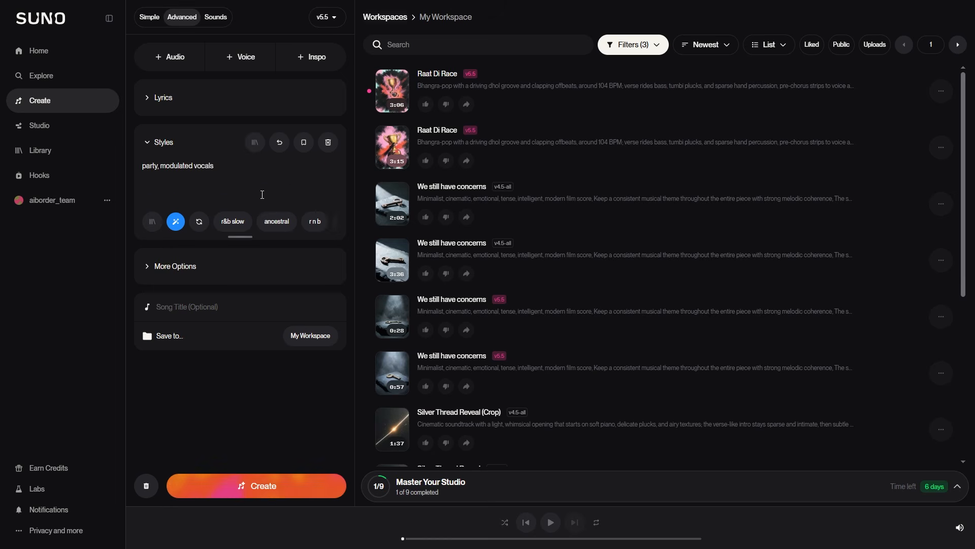
left_click(171, 194)
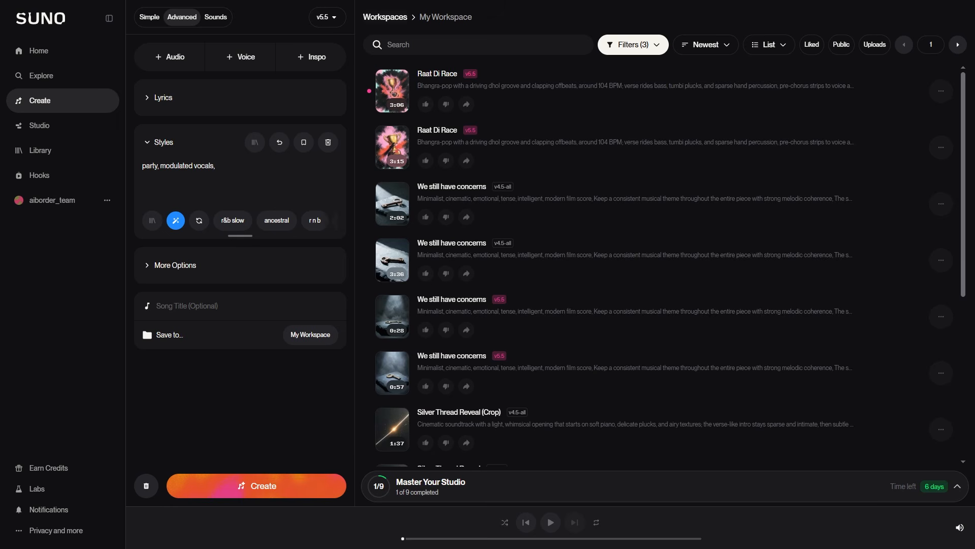
left_click(287, 481)
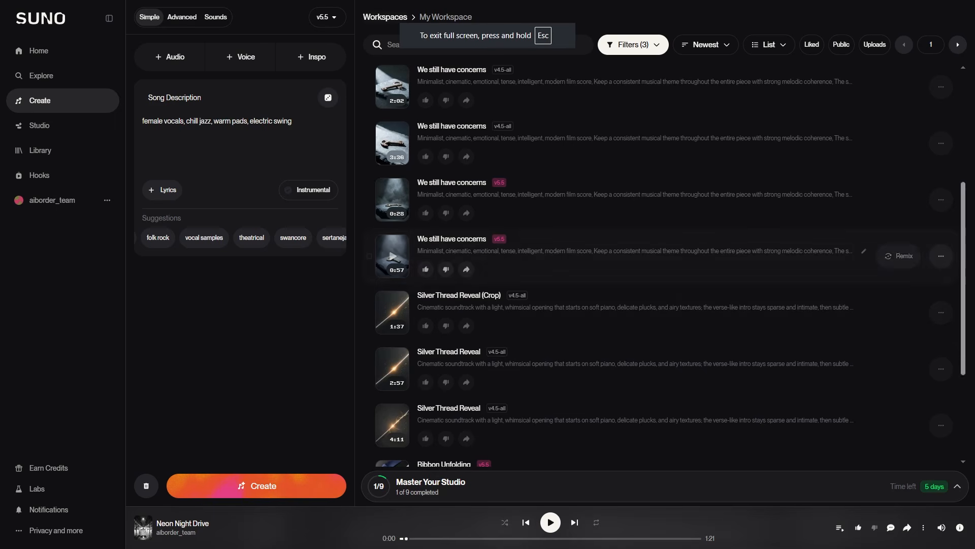
Open Studio, add a track and select the Neon Night Drive song
scroll(899, 254, "up", 5)
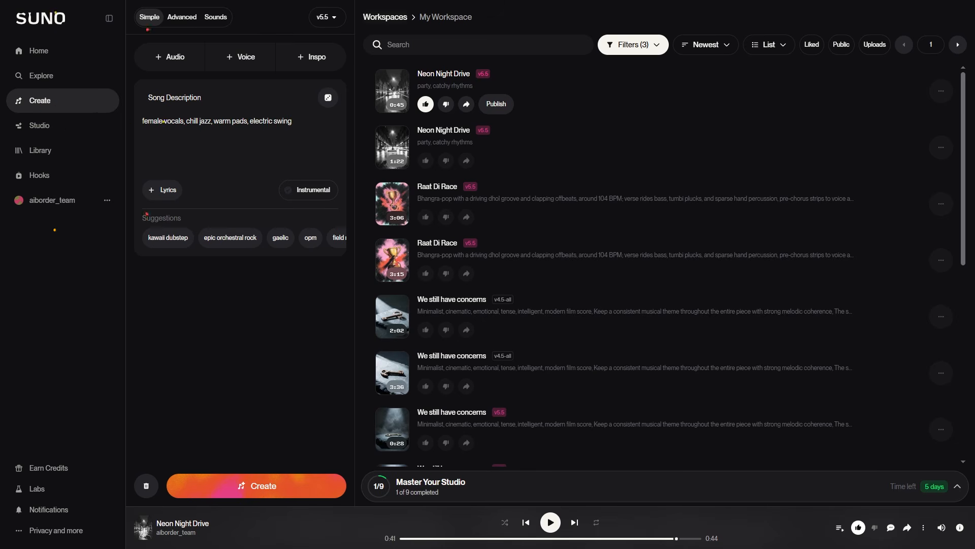
left_click(39, 125)
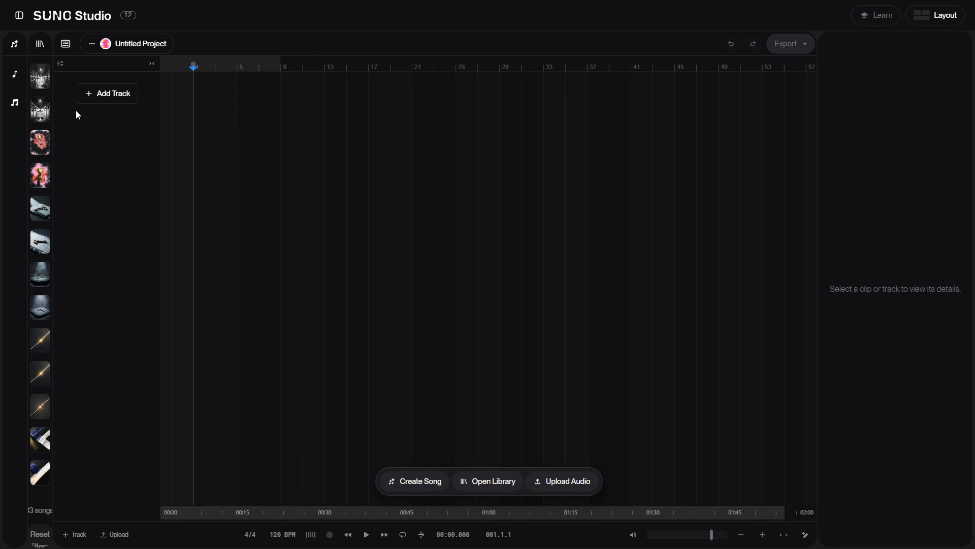
left_click(101, 94)
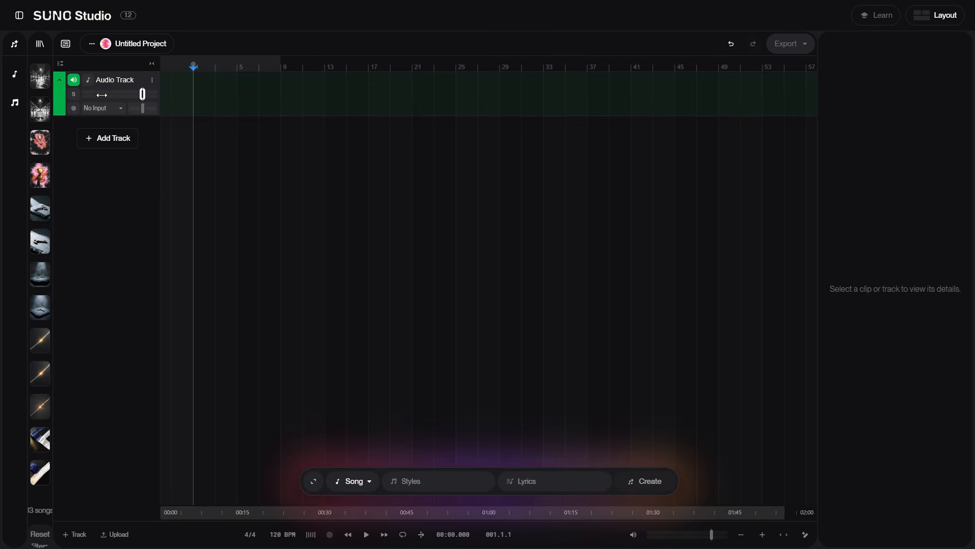
left_click(46, 92)
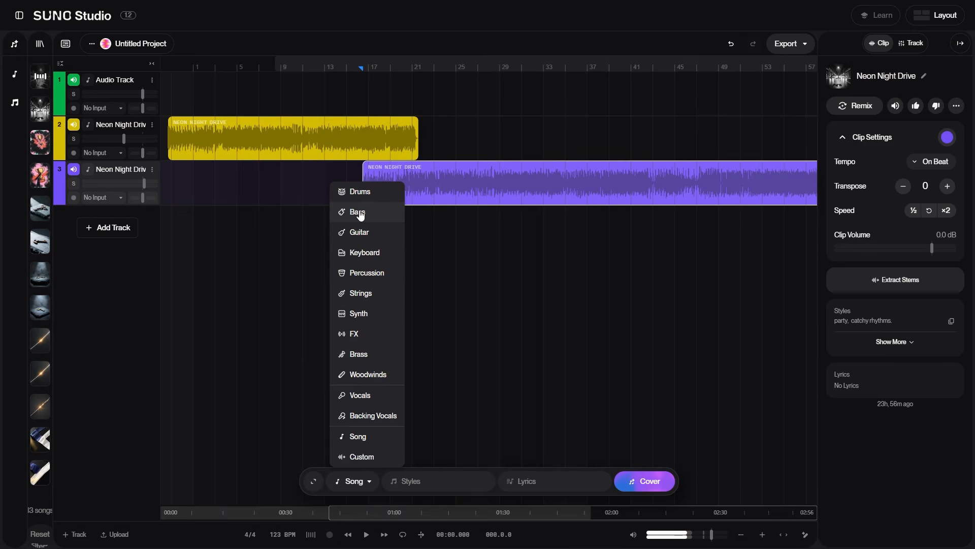
Switch to Premiere Pro, place the Neon Night Drive audio under the video clip on the timeline and play it
left_click(364, 210)
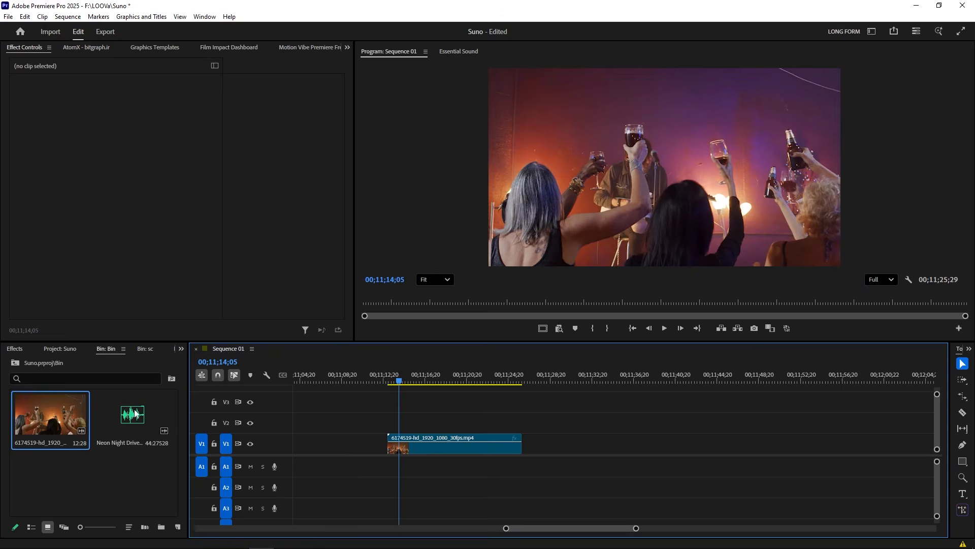
left_click_drag(132, 414, 391, 468)
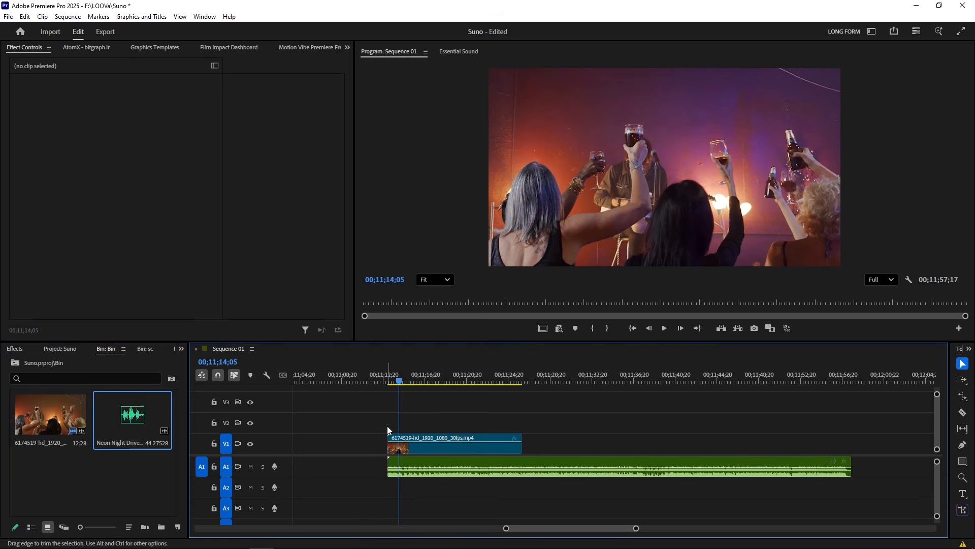
left_click(389, 382)
key("space")
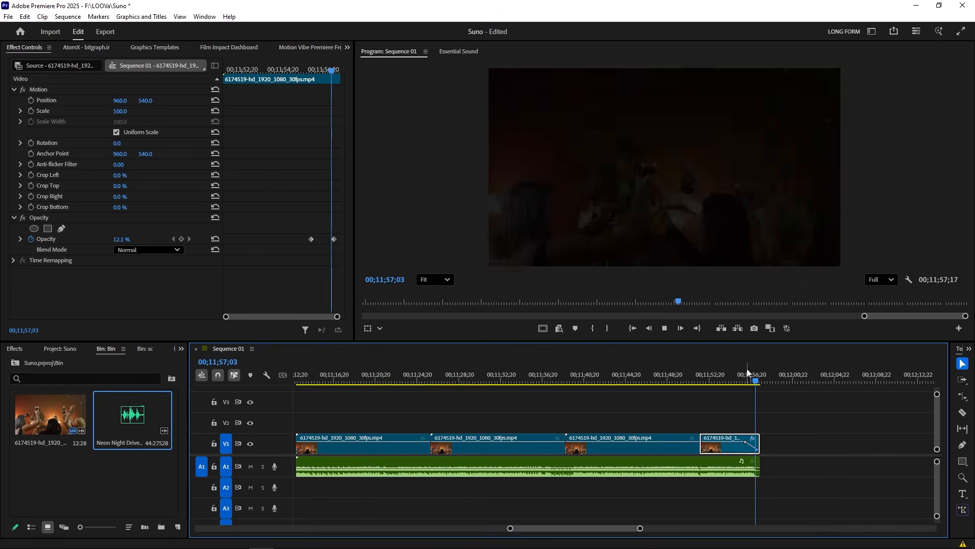
Cut a short section out of the music clip at the playhead and ripple-delete it
scroll(474, 418, "down", 2)
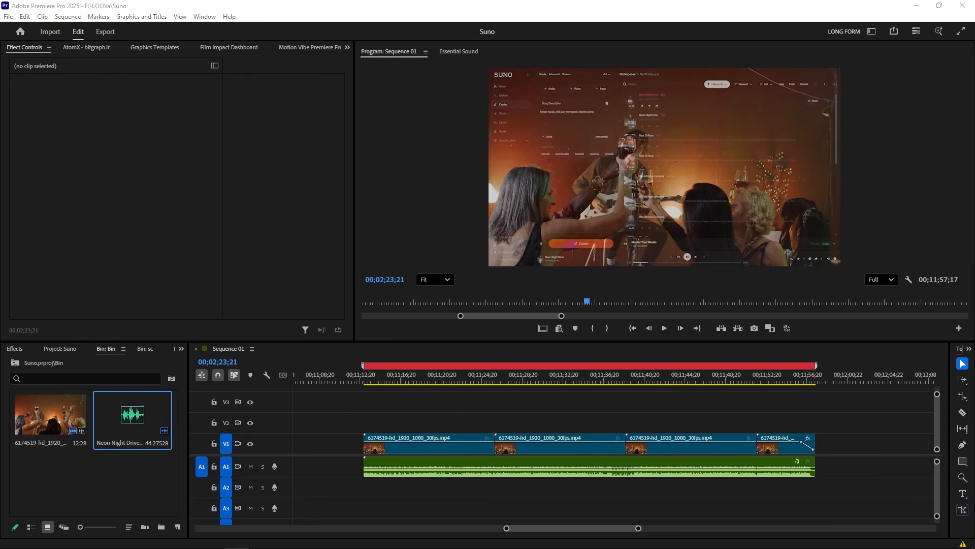
scroll(479, 426, "up", 2)
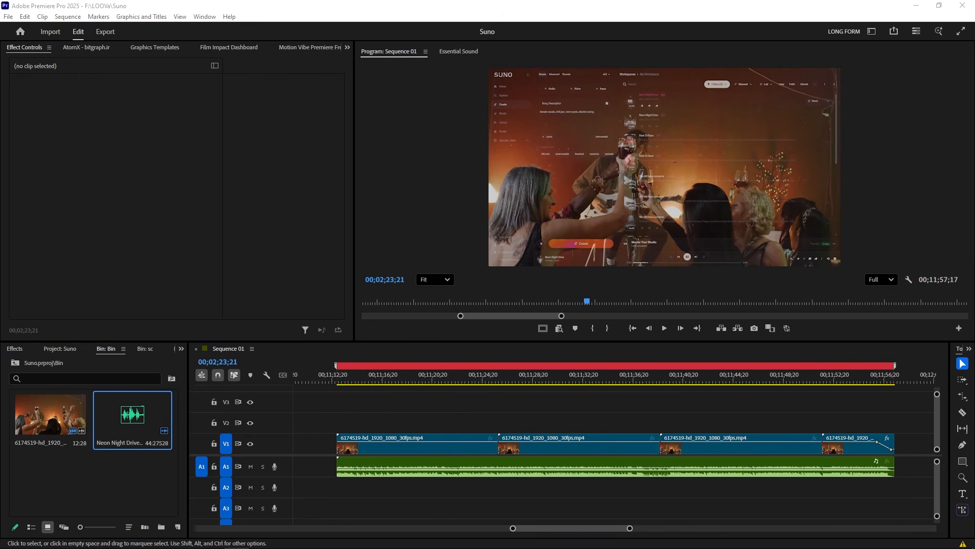
left_click_drag(410, 377, 426, 377)
left_click(429, 466)
key("ctrl+k")
left_click(446, 466)
key("ctrl+k")
key("shift+Delete")
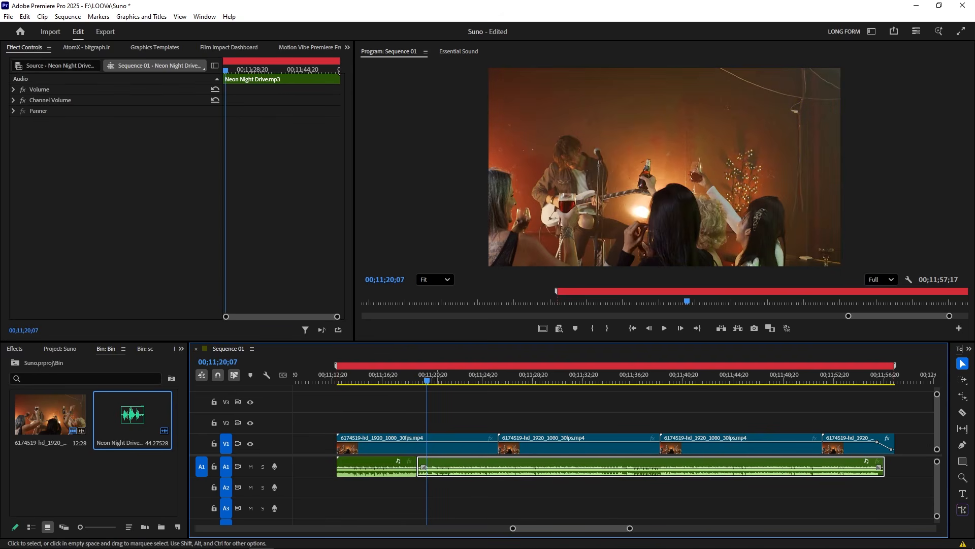
Cut another small segment from the music clip and shift the following audio left to close the gap
key("space")
key("ctrl+k")
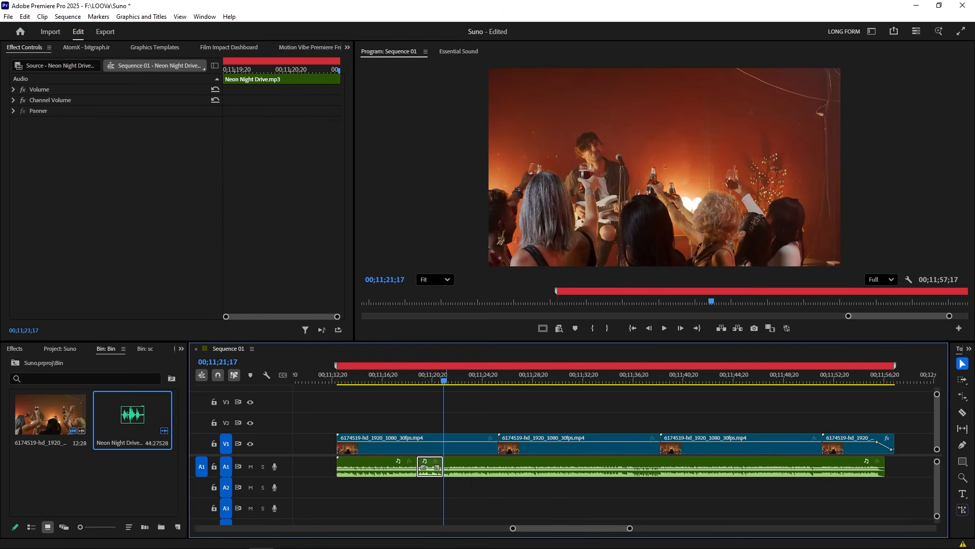
left_click(491, 466)
key("ctrl+k")
left_click_drag(491, 467, 474, 466)
left_click_drag(426, 375, 408, 376)
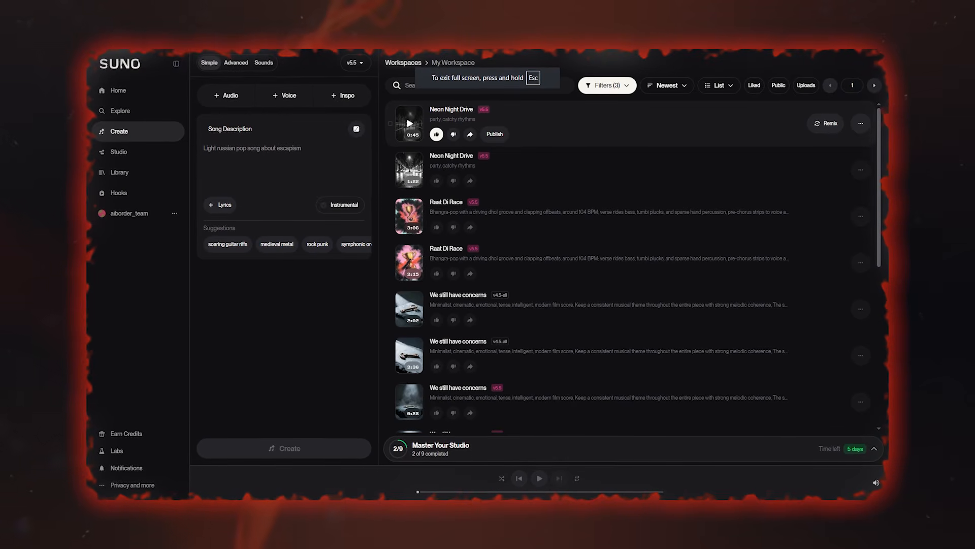
Open Studio and drag the Neon Night Drive song onto the timeline as a clip
left_click(862, 124)
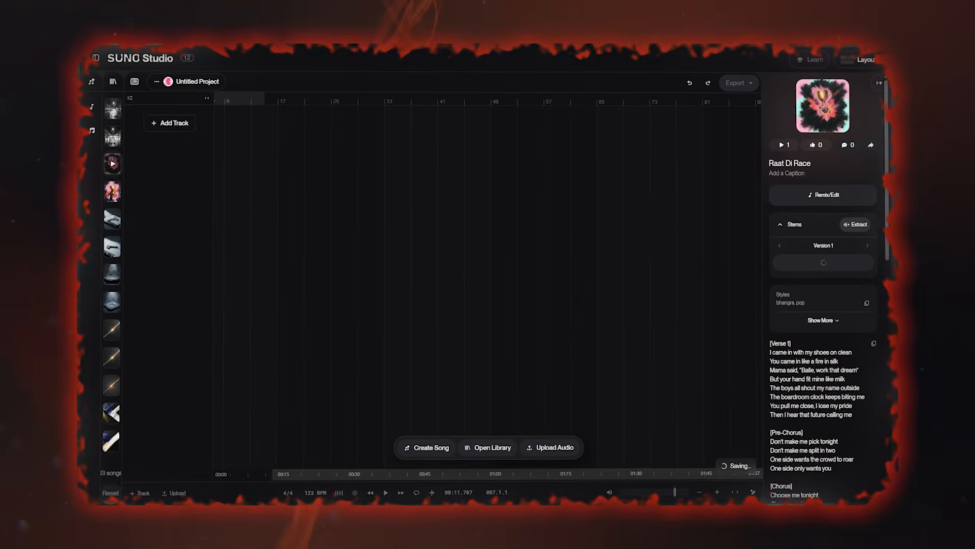
left_click_drag(113, 109, 216, 152)
left_click_drag(214, 108, 216, 109)
right_click(391, 128)
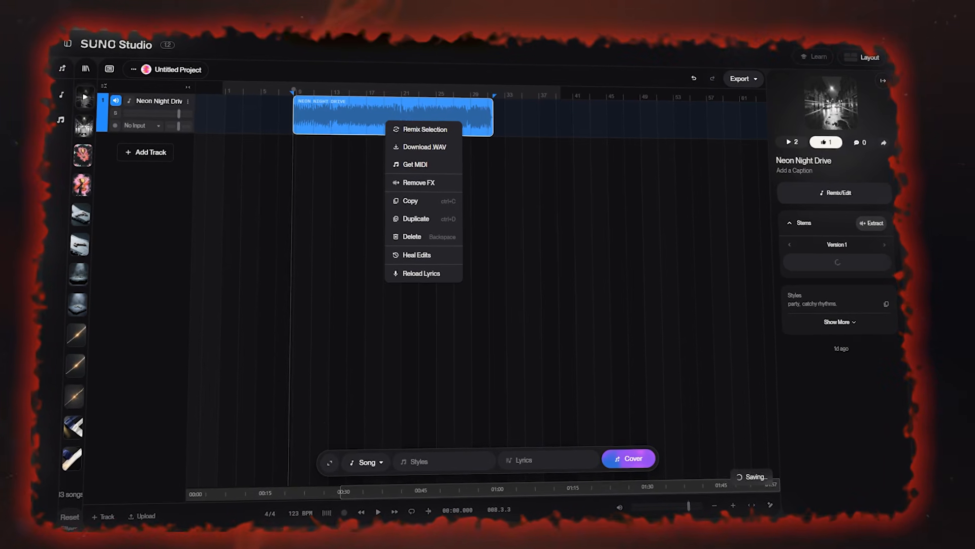
left_click(365, 155)
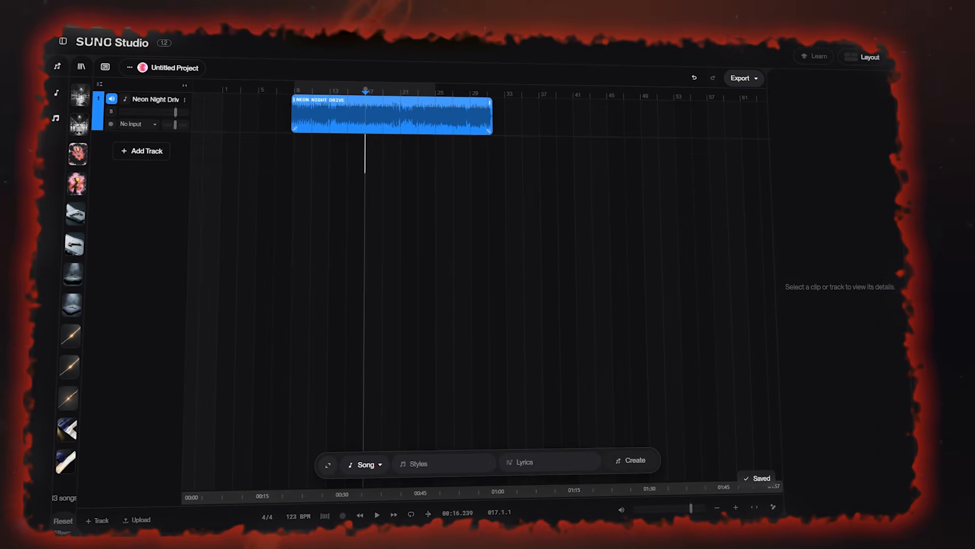
Select the Neon Night Drive clip and open its stems
left_click(408, 117)
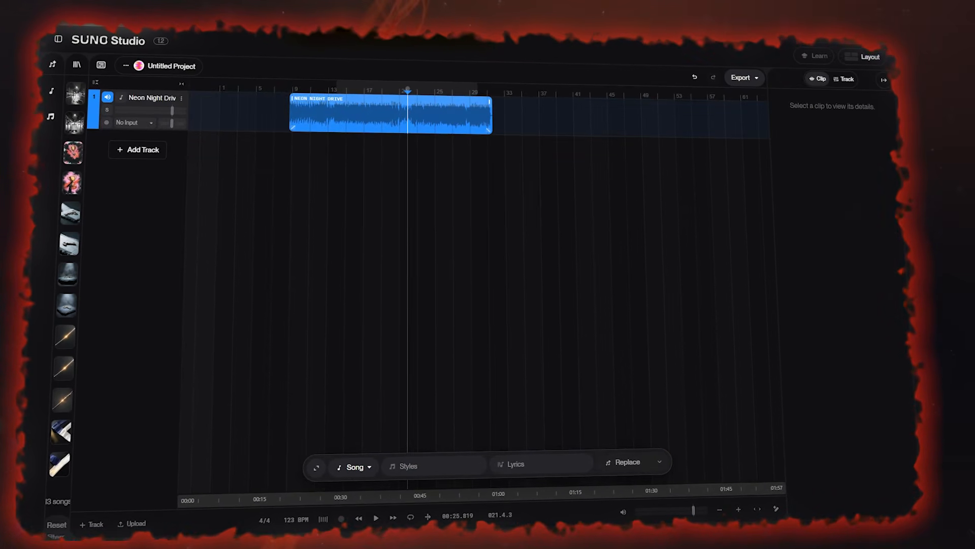
left_click(408, 100)
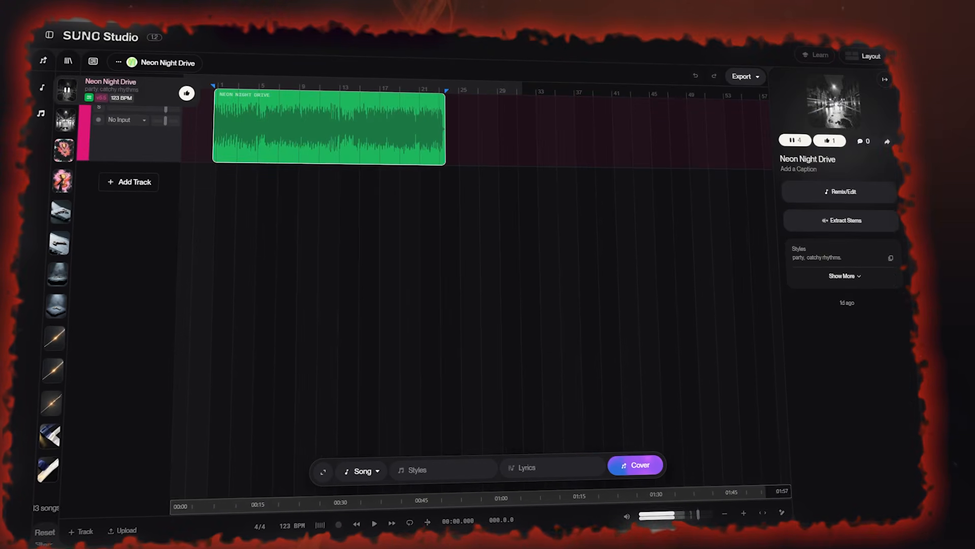
left_click(66, 90)
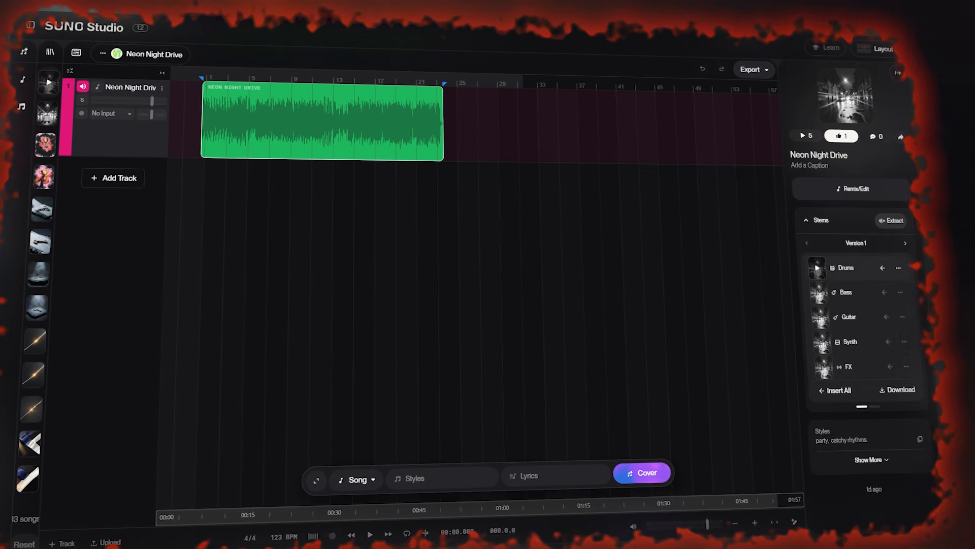
Add the Drums and Bass stems to the timeline, then insert all stems as separate tracks
left_click_drag(818, 268, 207, 188)
left_click_drag(858, 294, 208, 232)
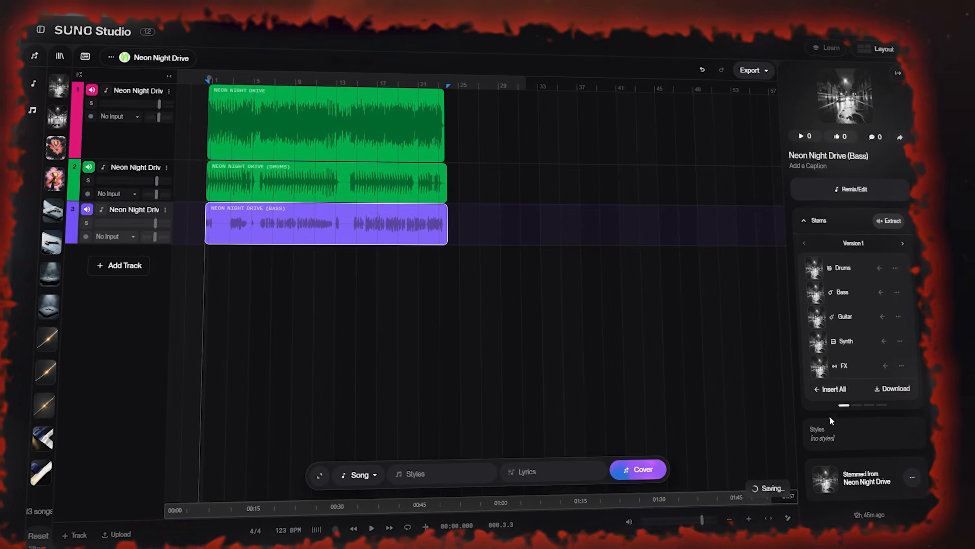
left_click(829, 390)
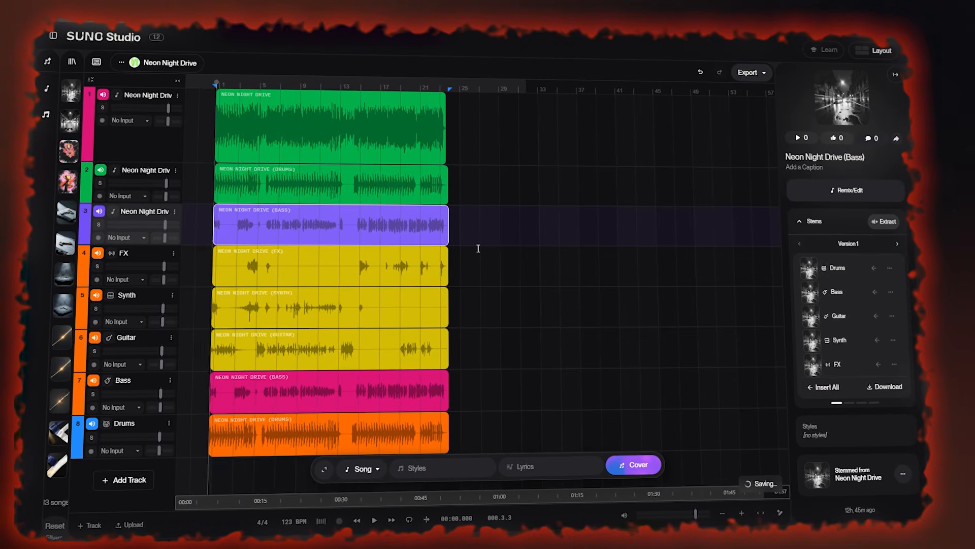
Play the arrangement from the start, briefly muting and unmuting the drum and bass stem tracks
key("space")
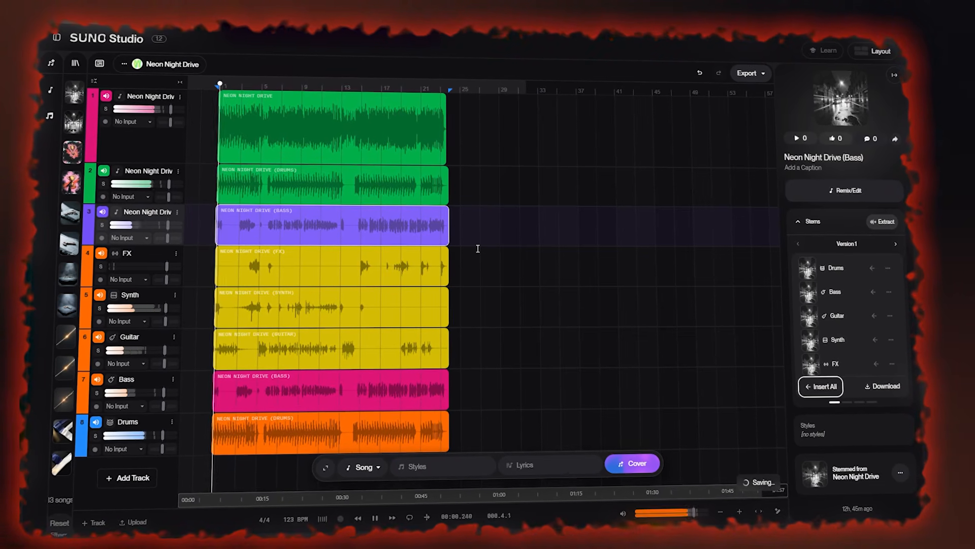
key("space")
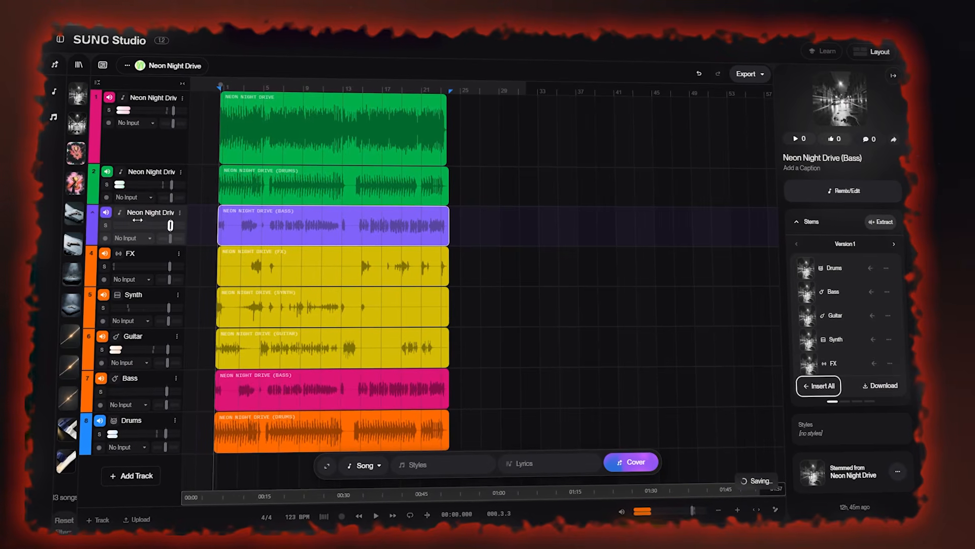
left_click(220, 87)
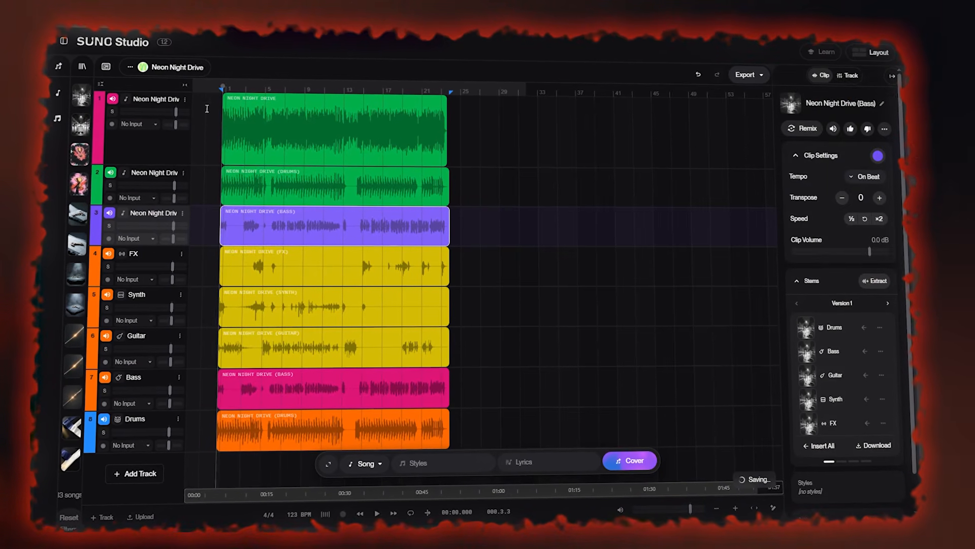
key("space")
left_click(206, 189)
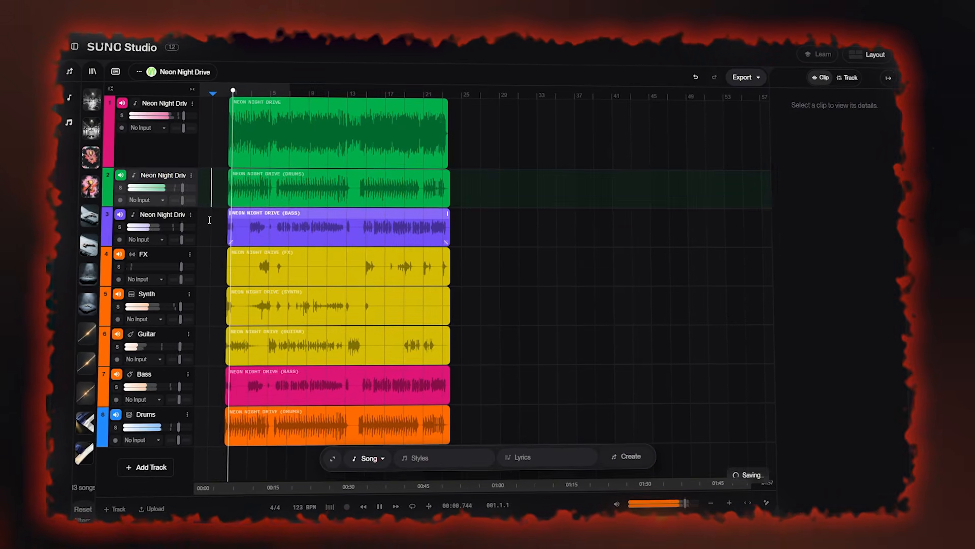
left_click(125, 189)
left_click(127, 189)
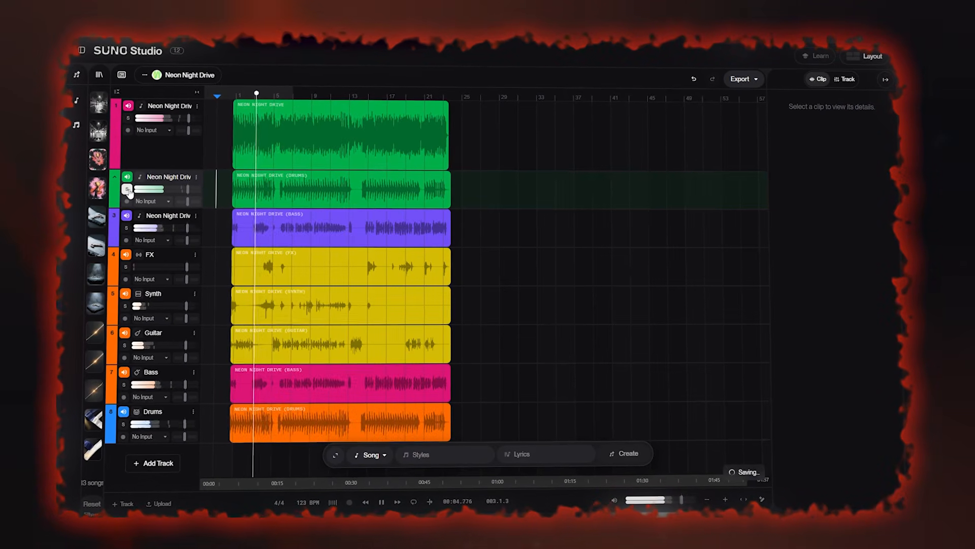
left_click(130, 217)
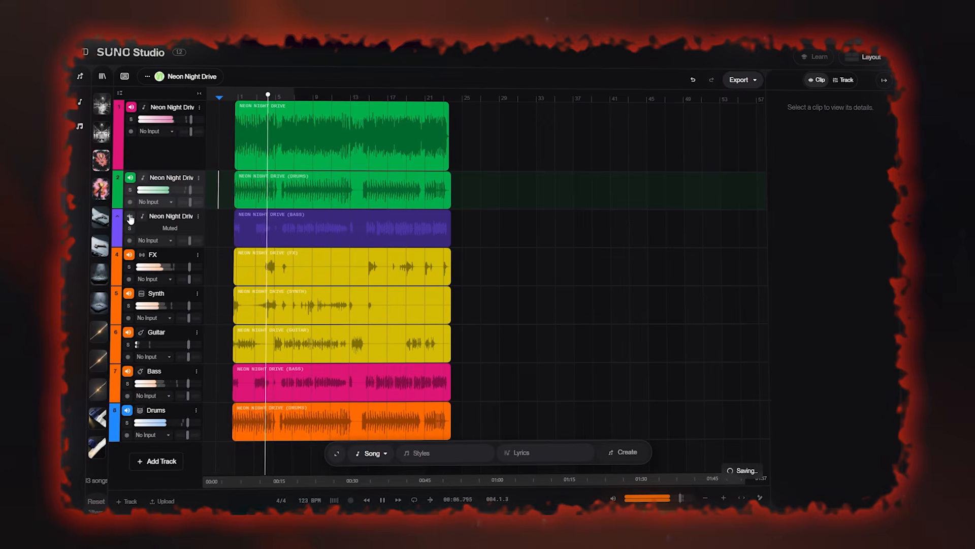
left_click(131, 217)
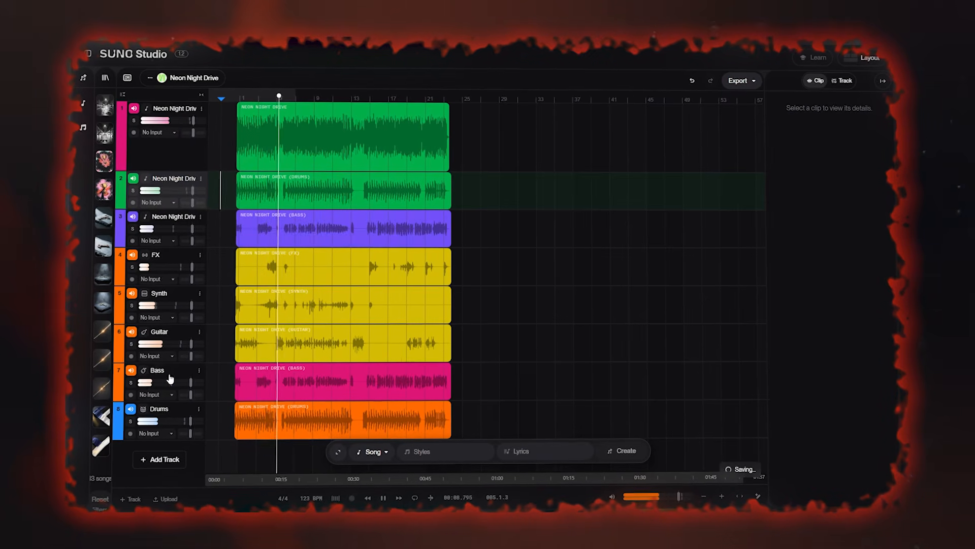
Lower the volume faders of the Drums, Bass and stem tracks to rebalance the mix
left_click_drag(191, 420, 143, 419)
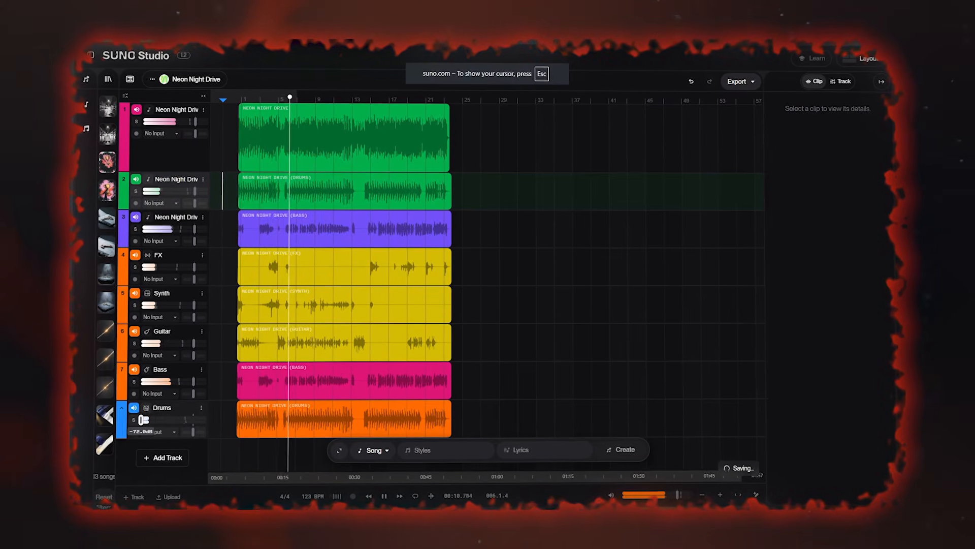
left_click_drag(190, 417, 145, 418)
left_click_drag(199, 193, 151, 193)
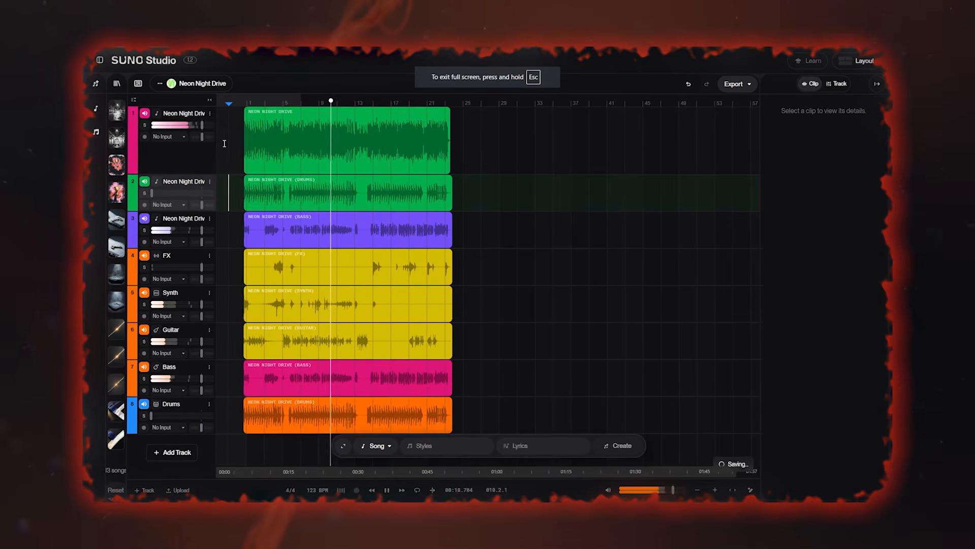
left_click_drag(188, 229, 153, 230)
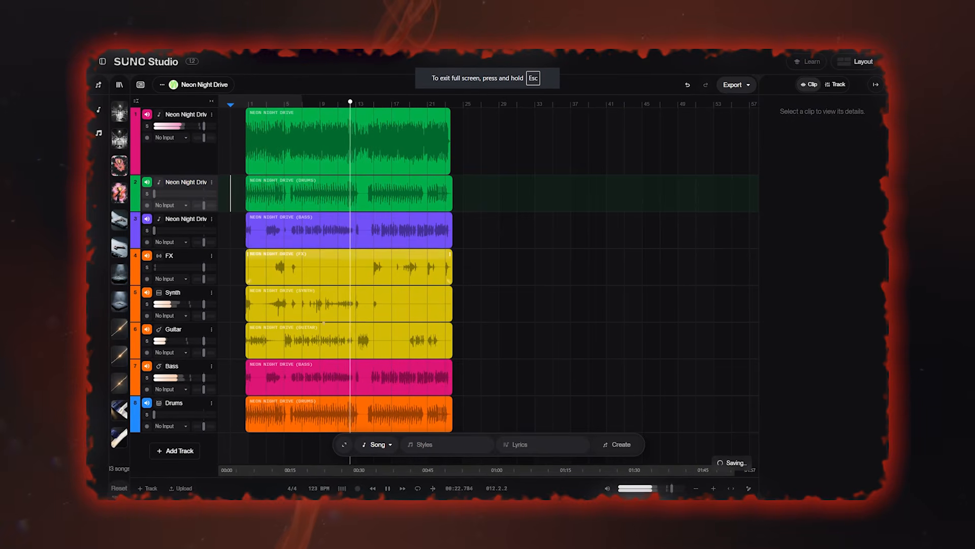
left_click_drag(184, 377, 175, 377)
Add a new audio track and mark a region on it after the existing clips
left_click(235, 359)
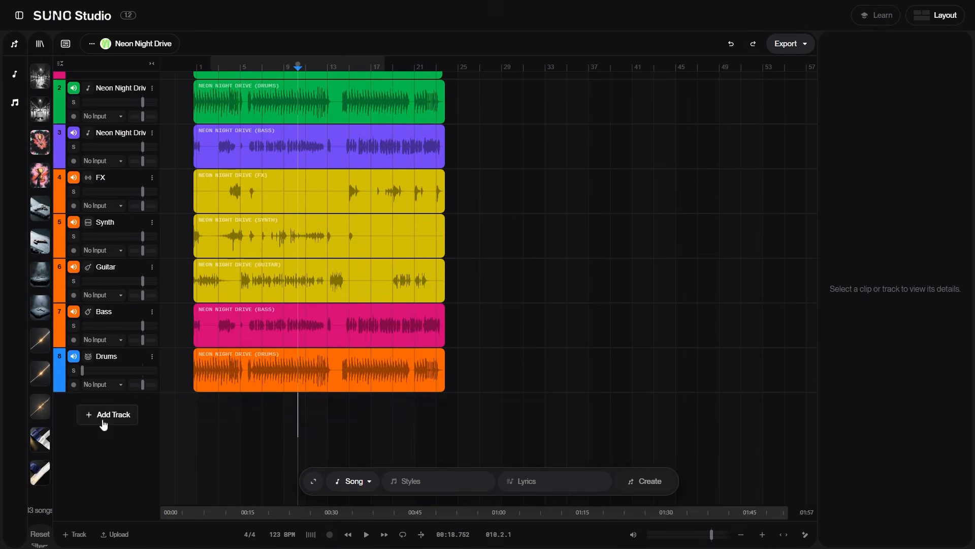
left_click(103, 424)
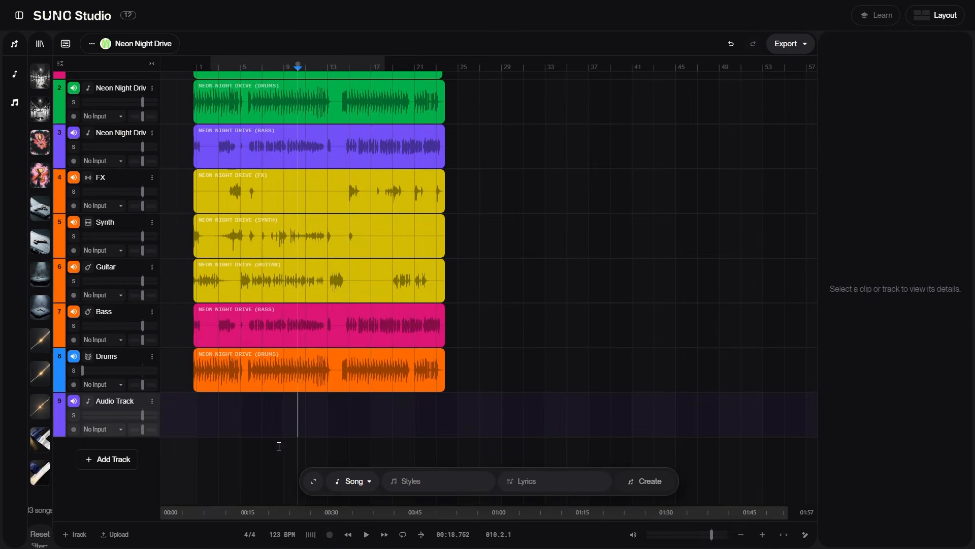
left_click_drag(353, 399, 462, 419)
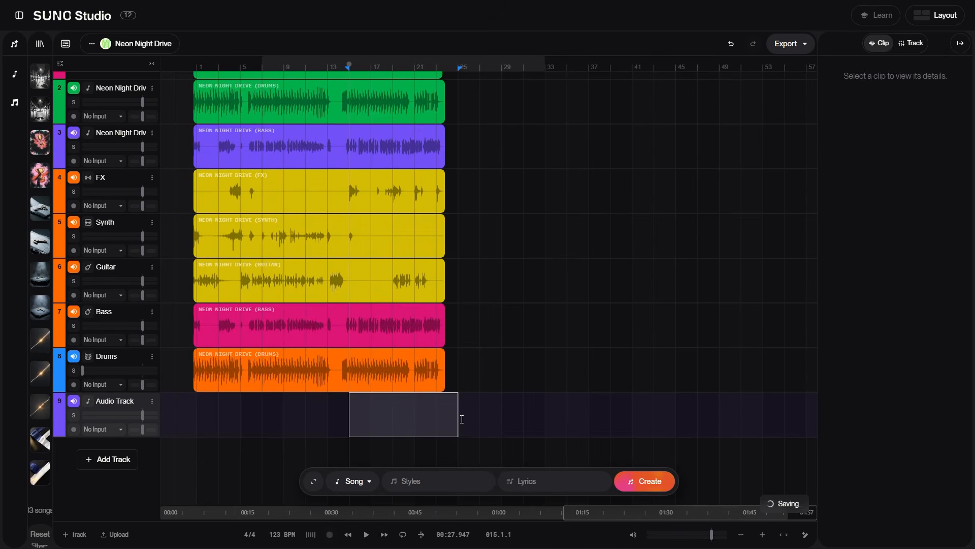
Generate a Synth clip with the style "party BPM123" in the marked region of the new audio track
left_click(369, 480)
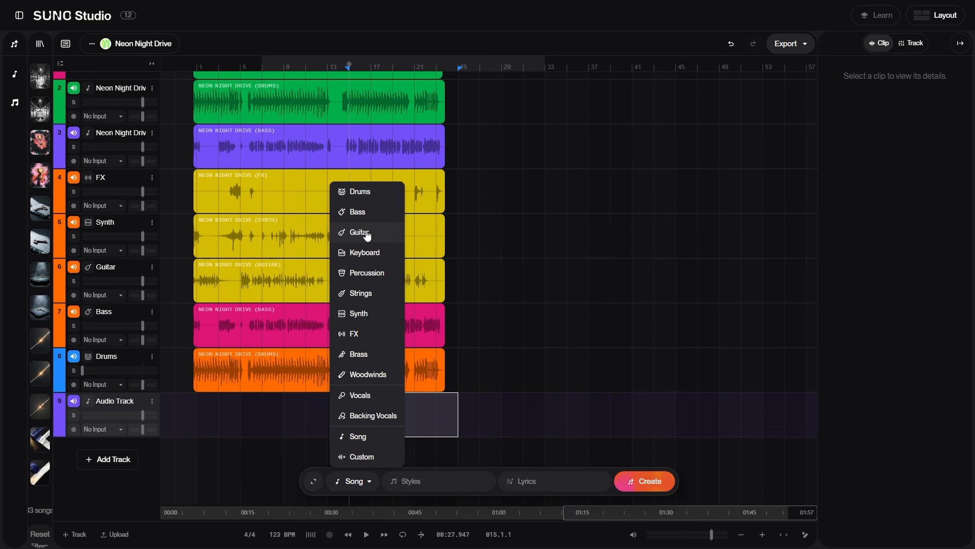
left_click(367, 313)
left_click(424, 479)
type("party")
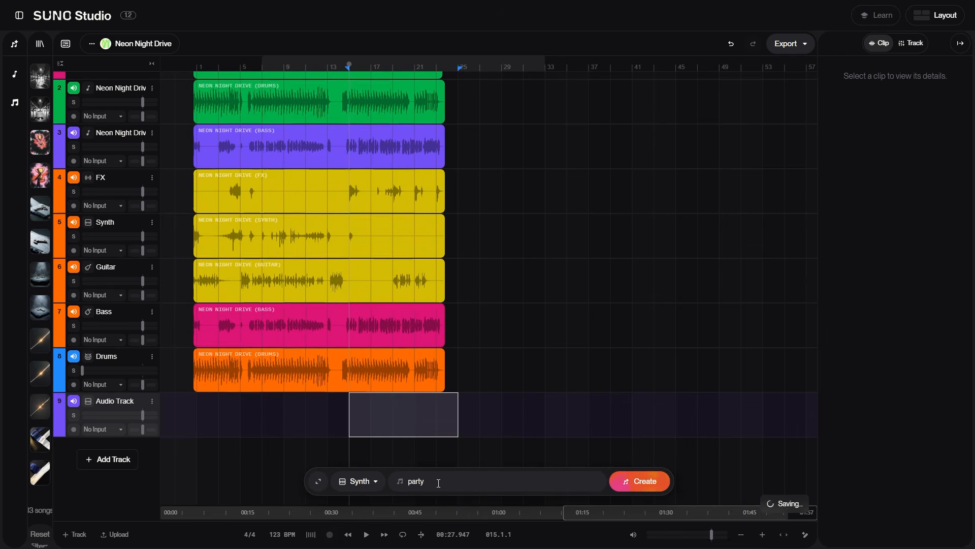
type(" BPM123")
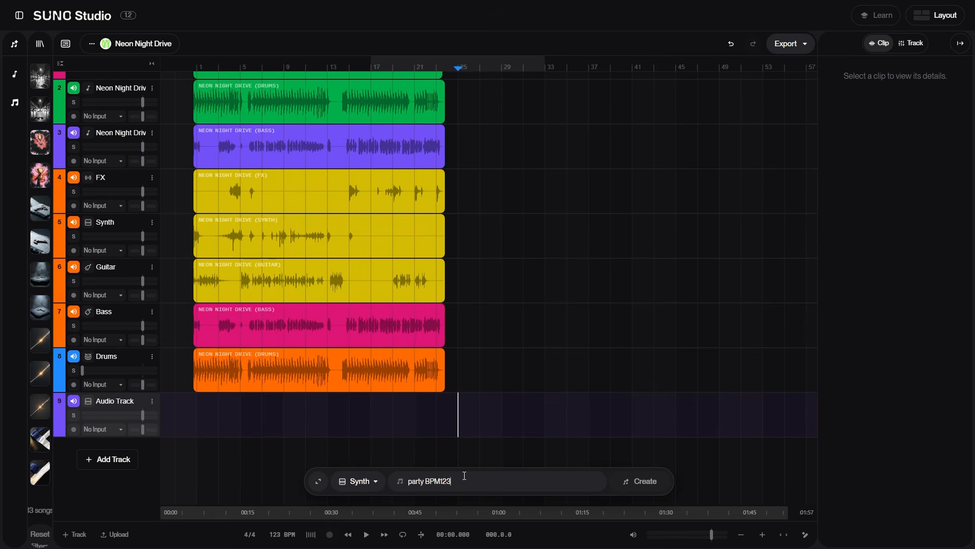
mouse_move(43, 84)
left_click_drag(454, 404, 349, 406)
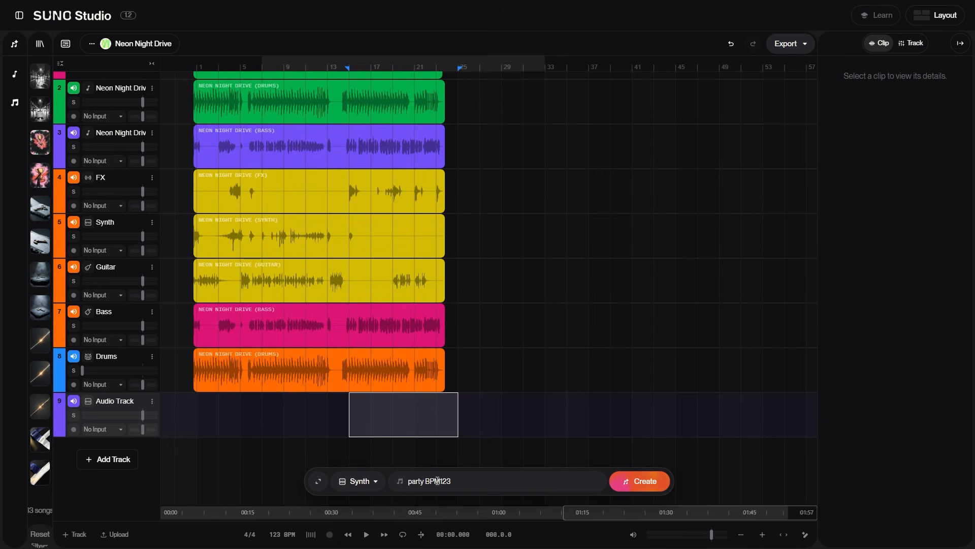
left_click(626, 485)
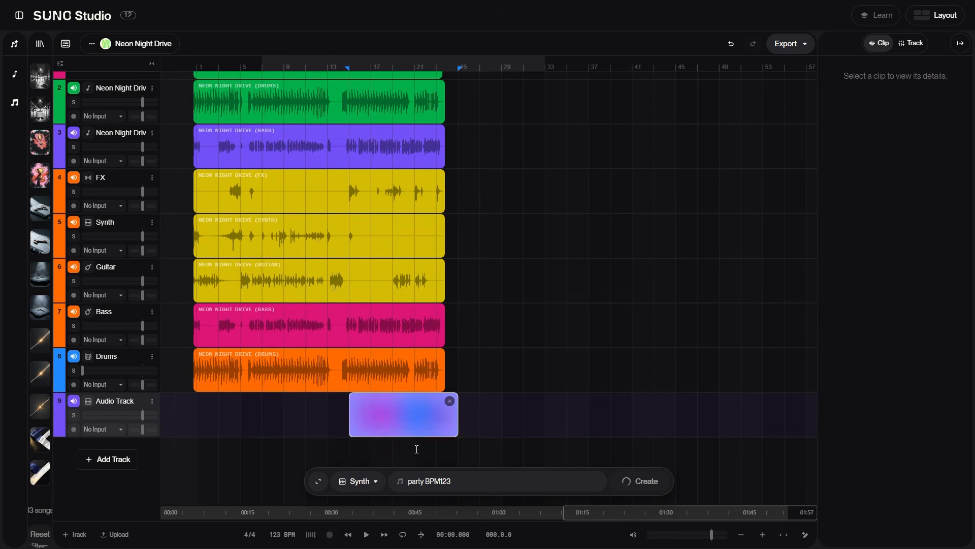
Preview the generated Synth versions and place one into the marked region on the Synth track
left_click(40, 145)
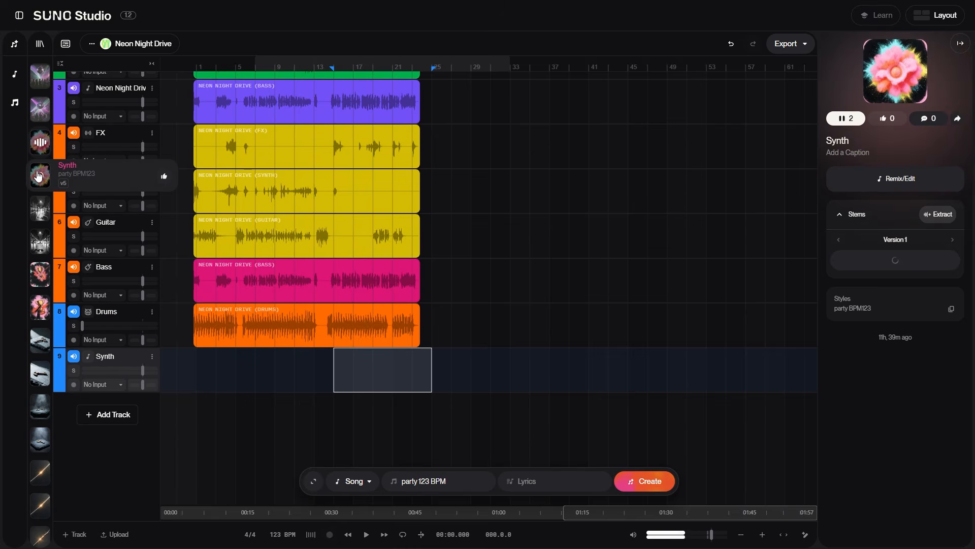
left_click(42, 174)
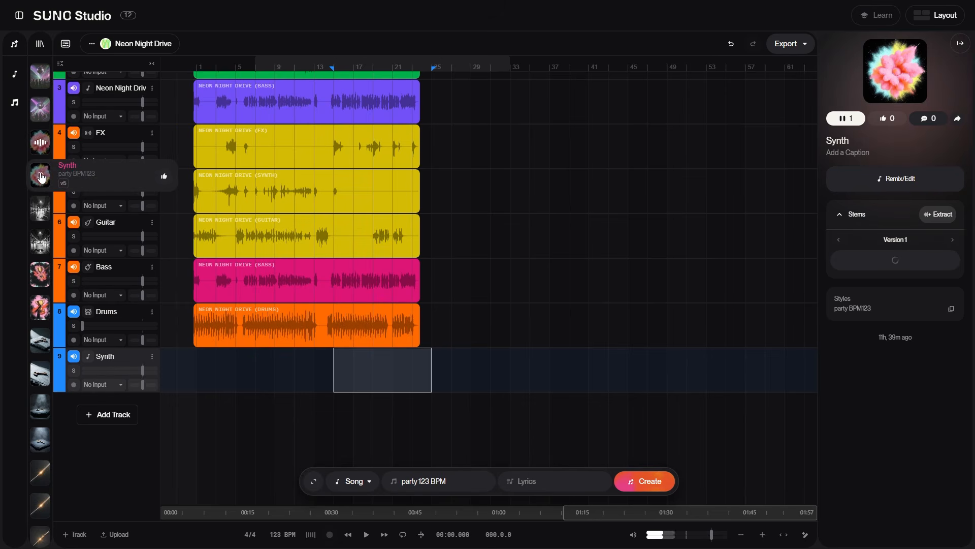
left_click(41, 116)
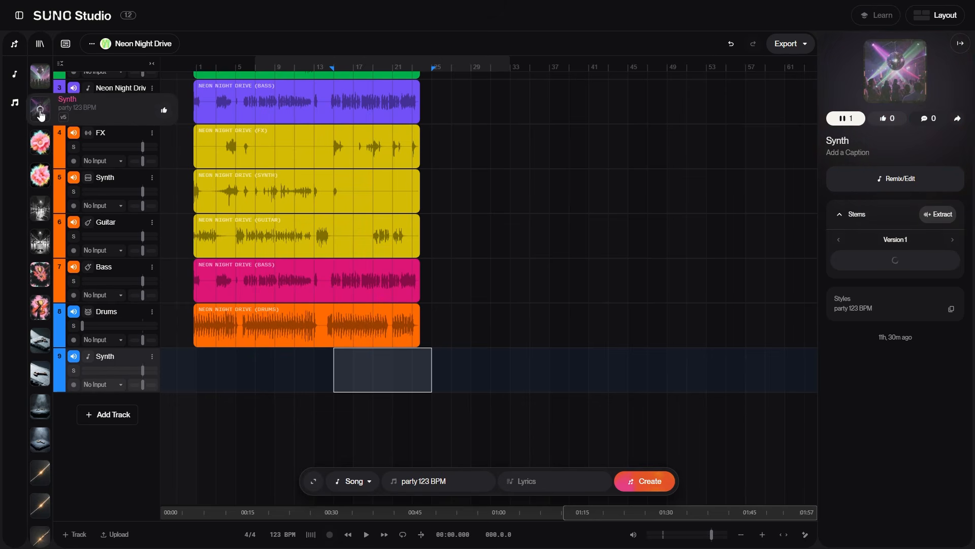
left_click(42, 175)
left_click(41, 144)
left_click_drag(70, 141, 95, 142)
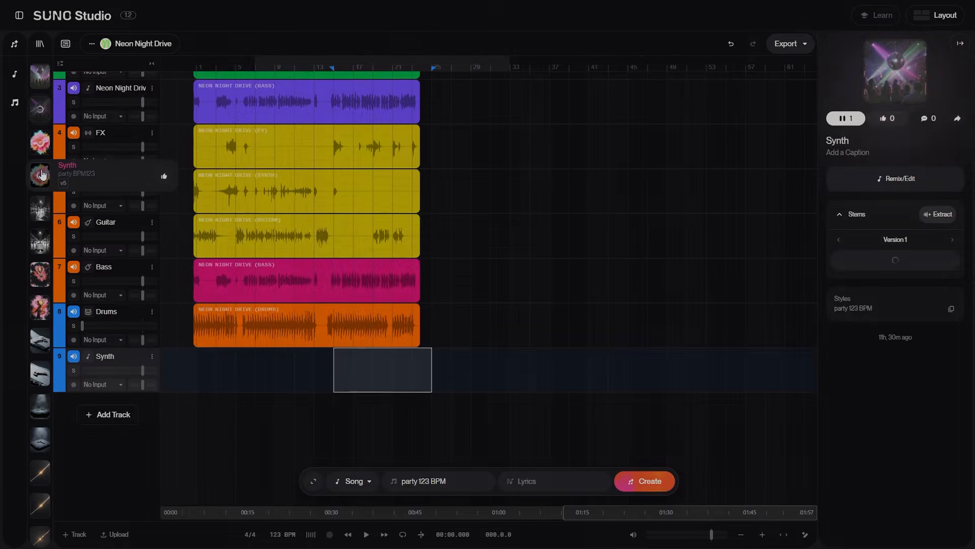
left_click(42, 145)
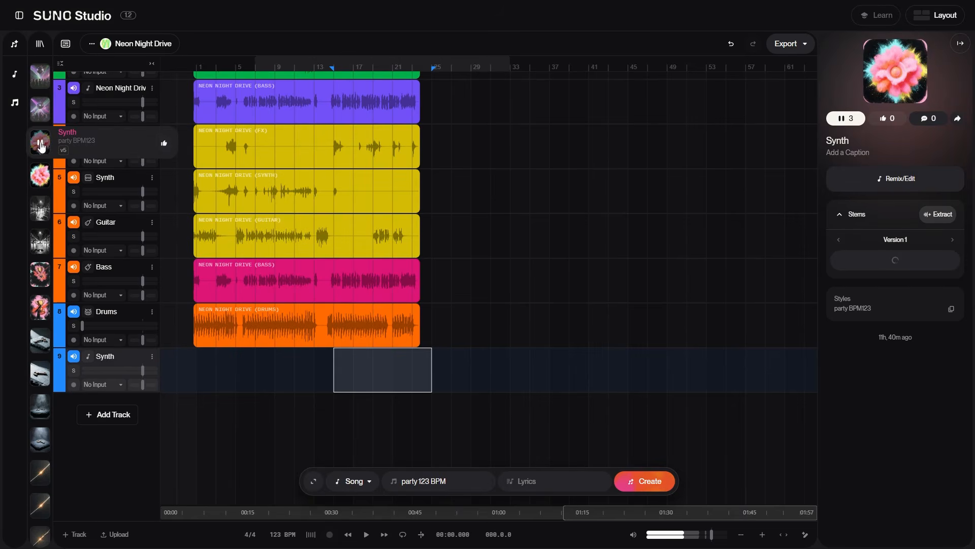
left_click_drag(73, 138, 340, 370)
Play the arrangement to hear the new synth clip, then stop playback
mouse_move(305, 56)
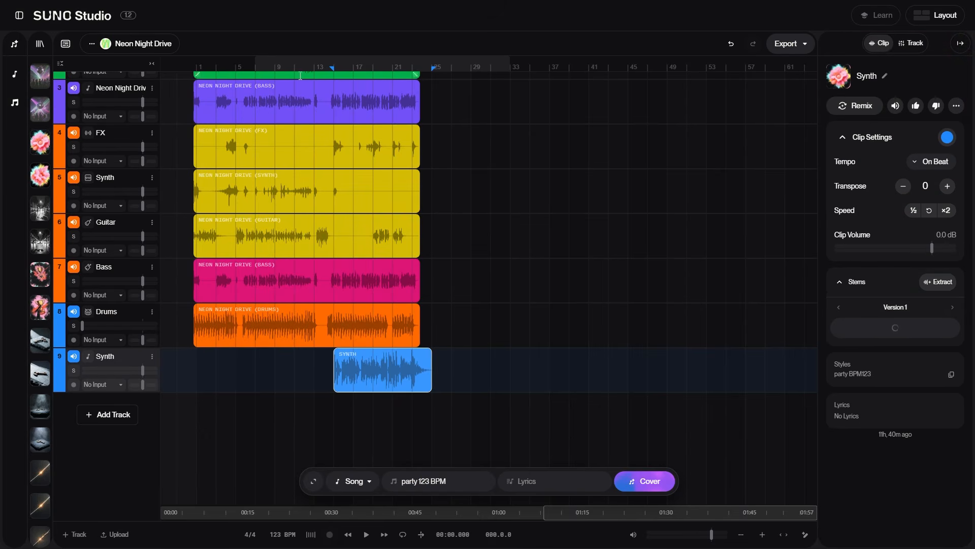
key("space")
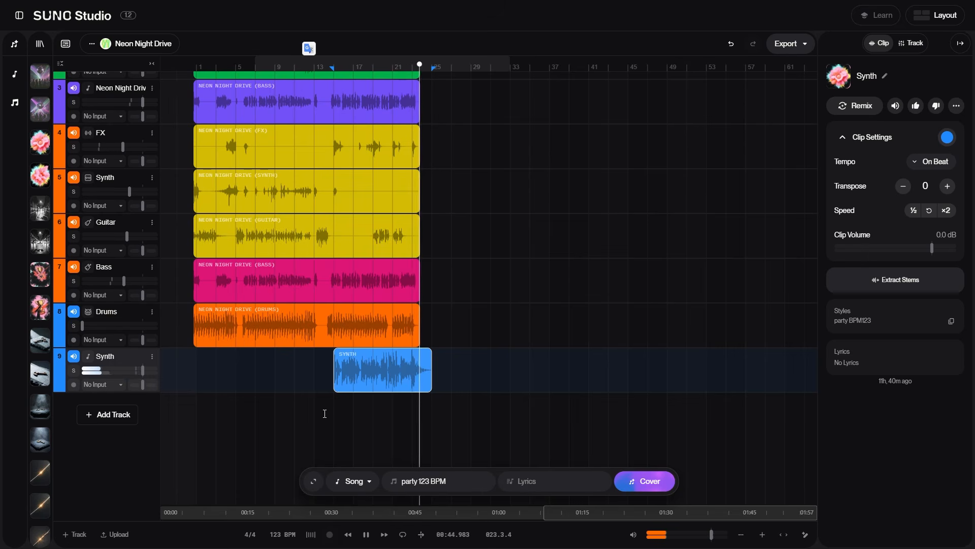
key("space")
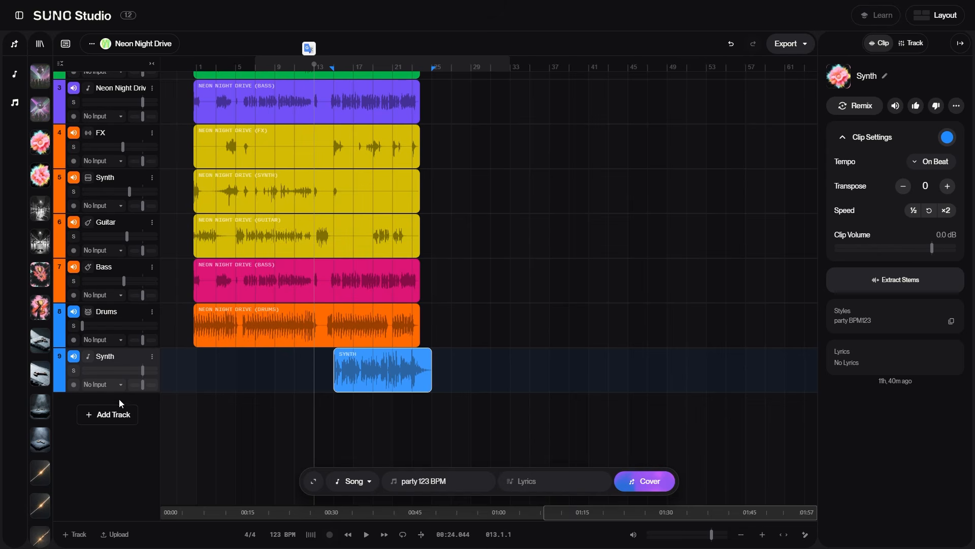
Add a new audio track, upload test 1.mp3 to the timeline and move the clip onto the new track
left_click(117, 417)
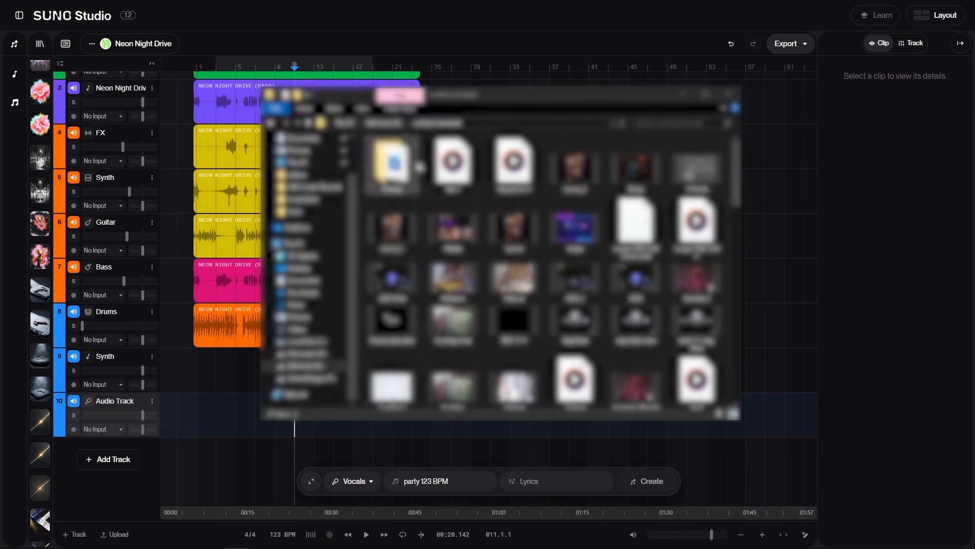
left_click_drag(452, 161, 237, 373)
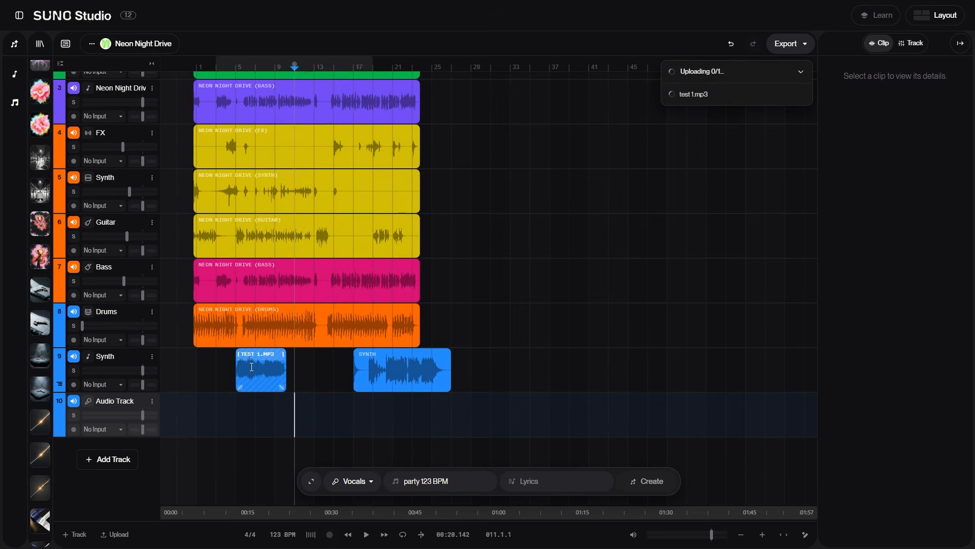
left_click_drag(260, 370, 391, 402)
left_click(226, 369)
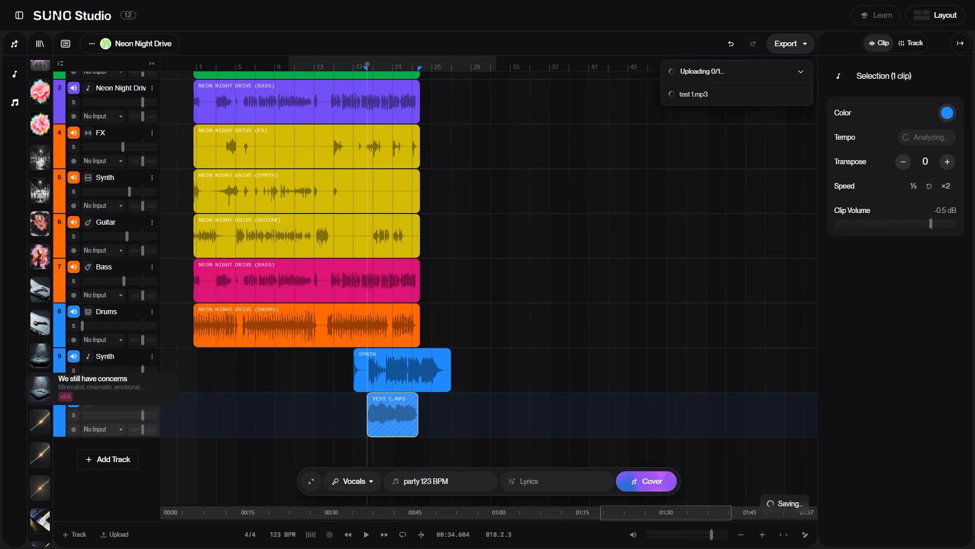
Remix the test 1.mp3 clip with the style "Guitar BPM 123" and audio influence at 85%, then create it
right_click(391, 399)
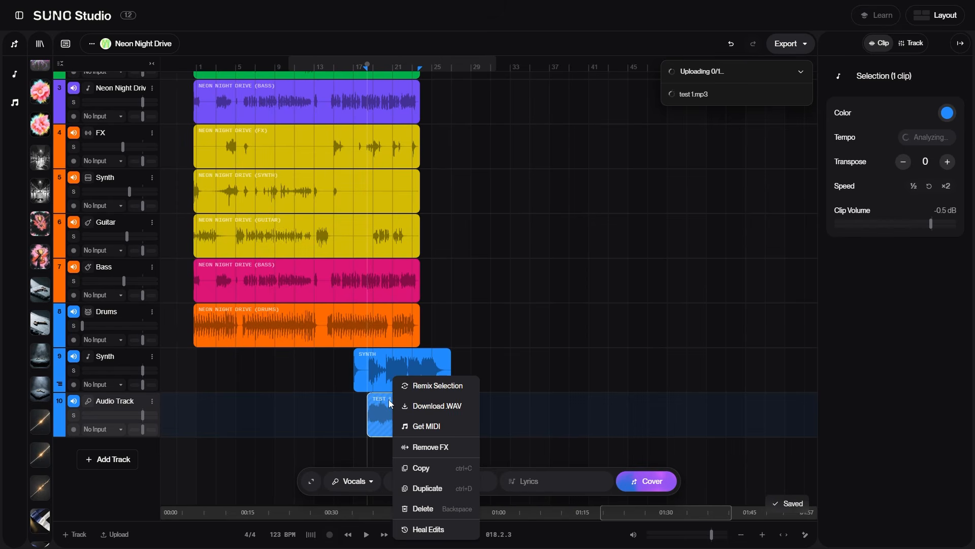
left_click(415, 387)
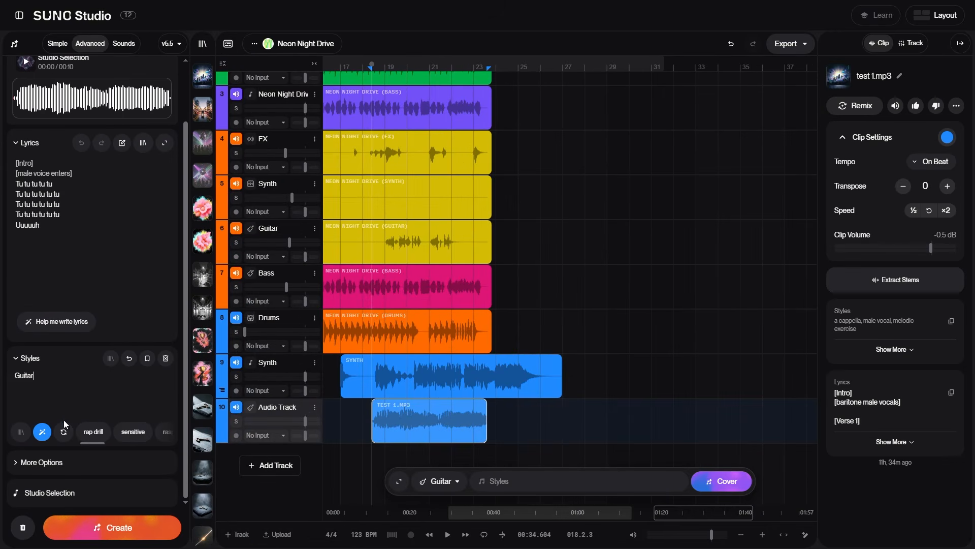
type("BPM 123")
left_click(18, 462)
left_click_drag(96, 438, 138, 440)
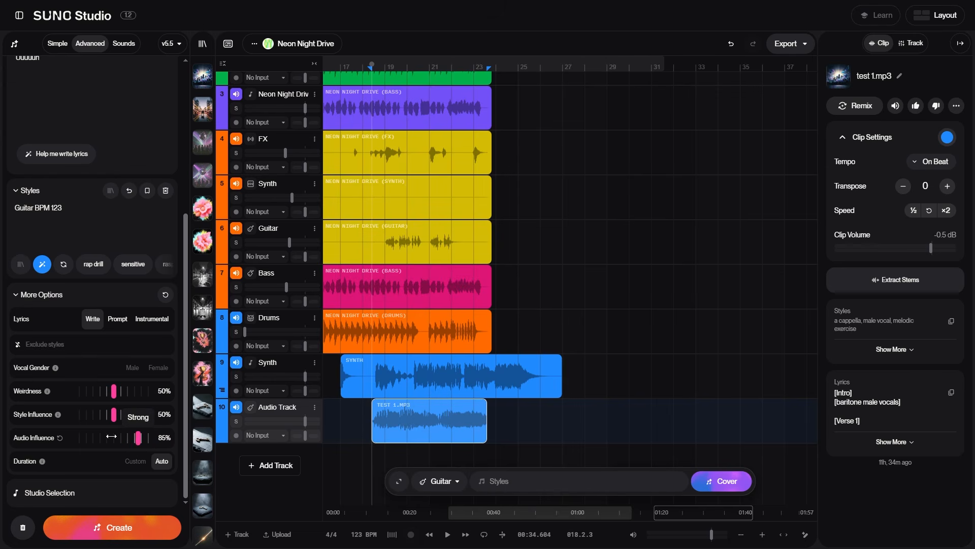
left_click(106, 531)
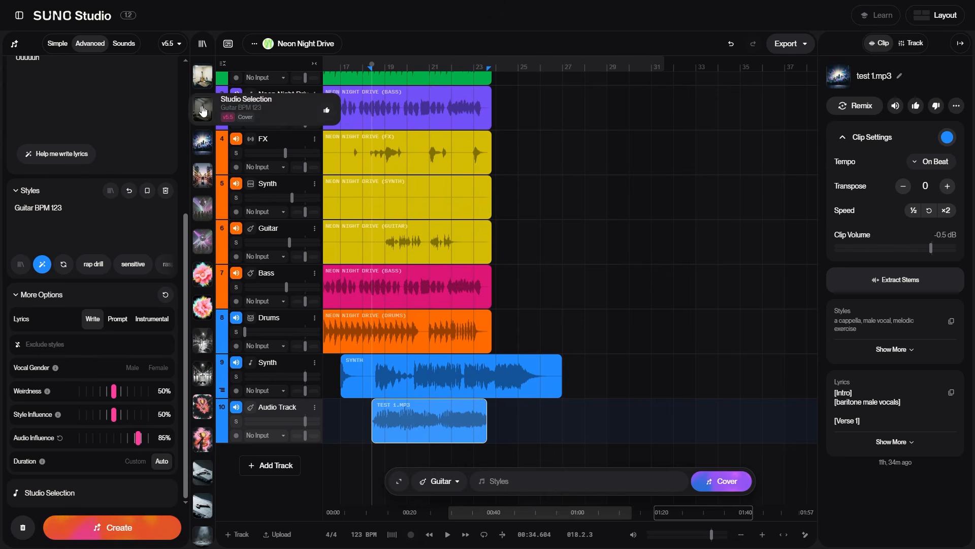
Preview the generated cover in the library and play the arrangement from the start
left_click(203, 111)
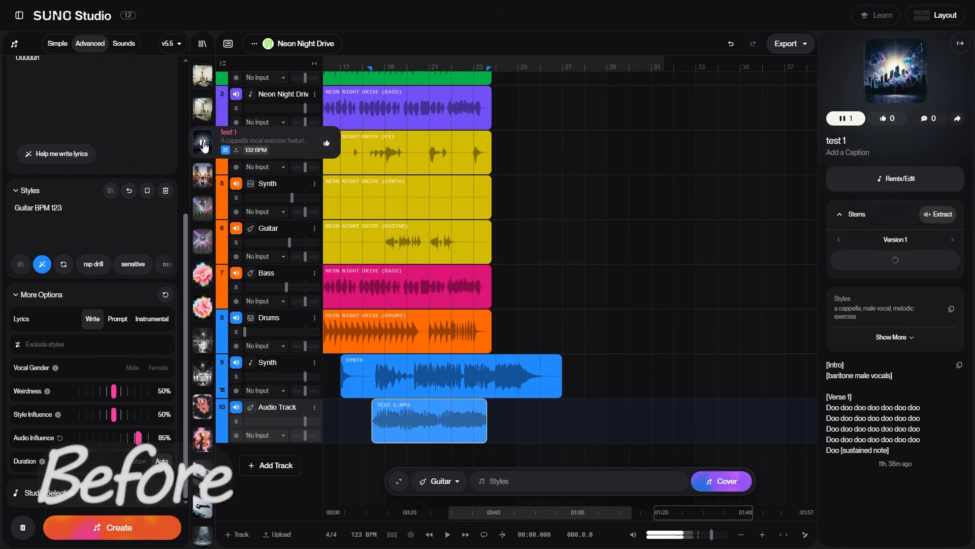
left_click(204, 113)
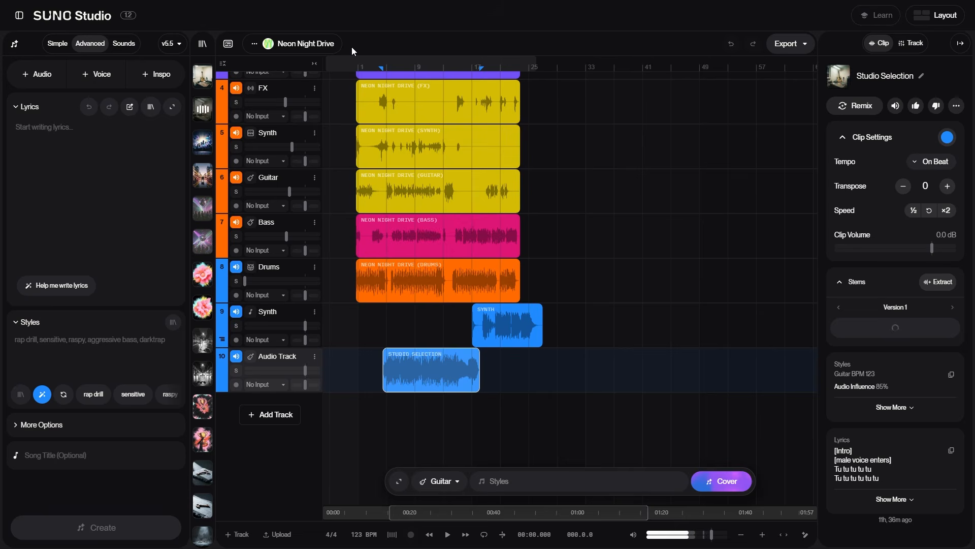
left_click(341, 82)
key("space")
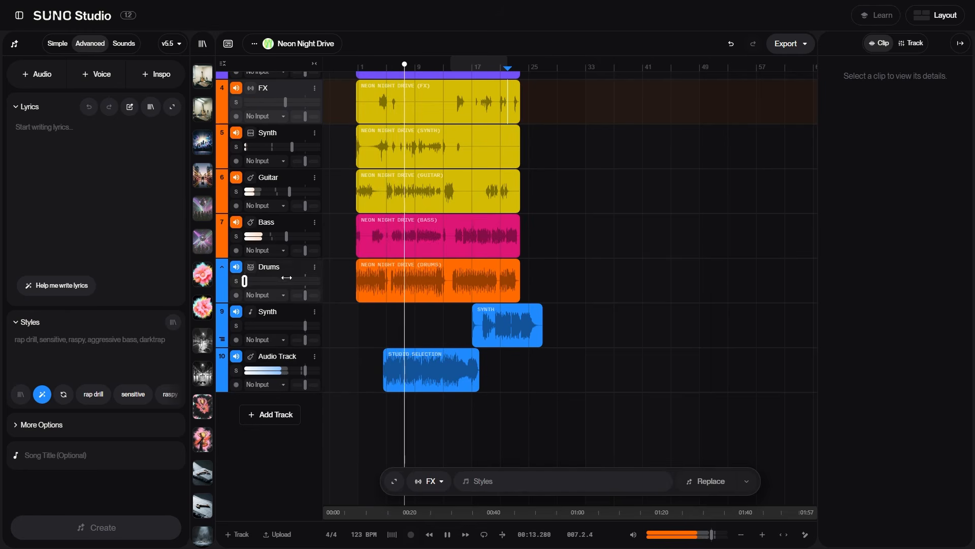
Rebalance the Drums, Bass, Guitar and Synth stem faders during playback
left_click_drag(245, 280, 261, 280)
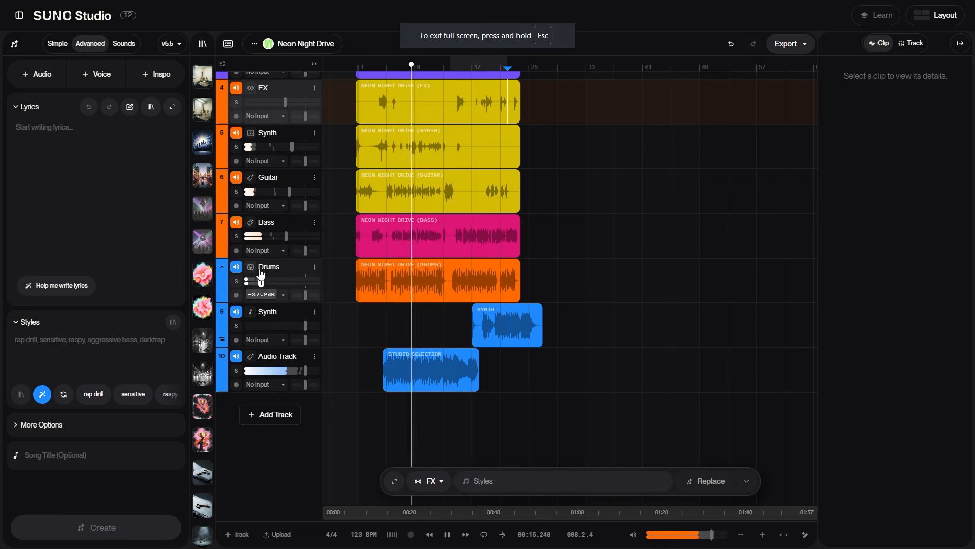
left_click_drag(287, 236, 276, 236)
left_click_drag(290, 191, 275, 191)
left_click_drag(292, 146, 268, 176)
scroll(288, 144, "up", 4)
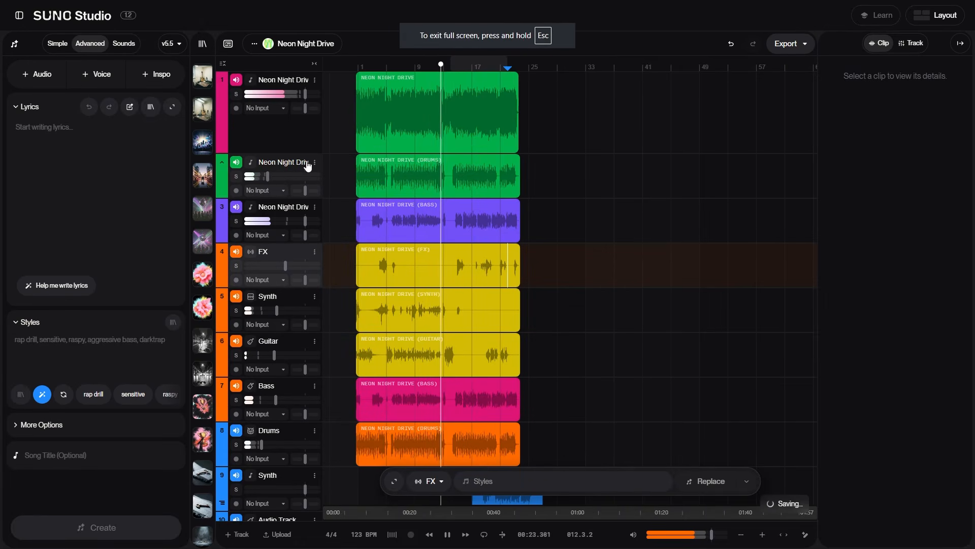
Lower the full-song track's fader and restart playback from the song's beginning
left_click_drag(306, 94, 281, 94)
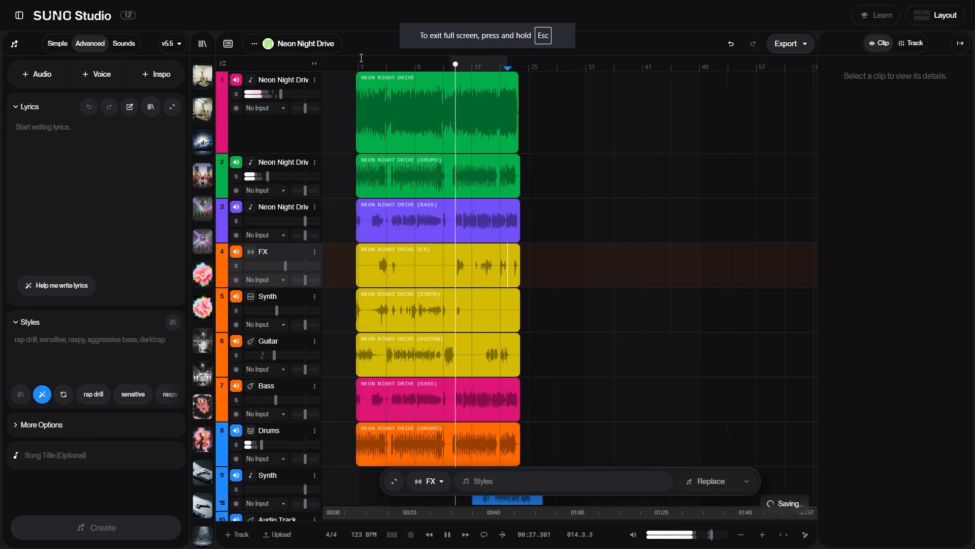
left_click(357, 64)
scroll(264, 154, "down", 3)
scroll(264, 154, "up", 3)
Raise the drum stem and FX track faders, and nudge the Drums track fader up
left_click_drag(267, 176, 284, 176)
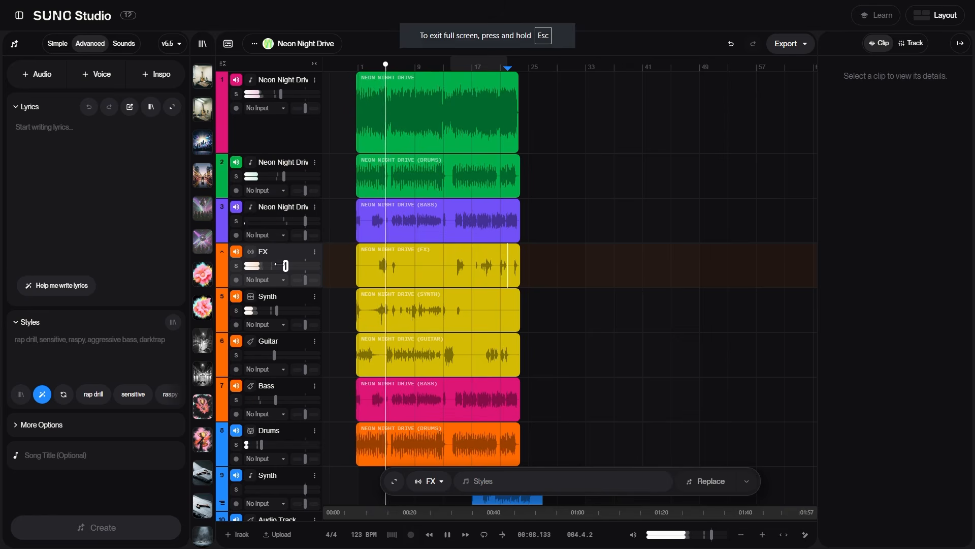
mouse_move(284, 265)
left_click_drag(284, 265, 290, 265)
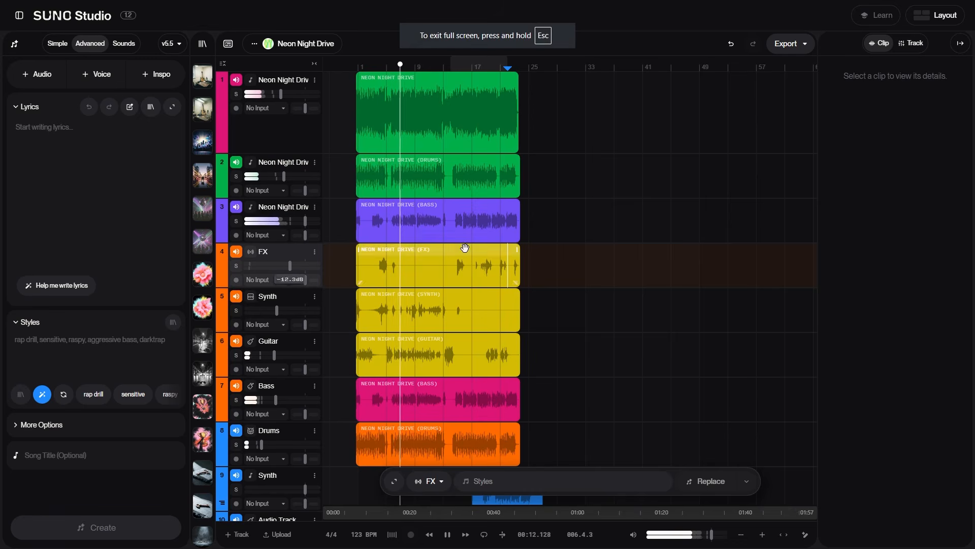
scroll(545, 247, "down", 2)
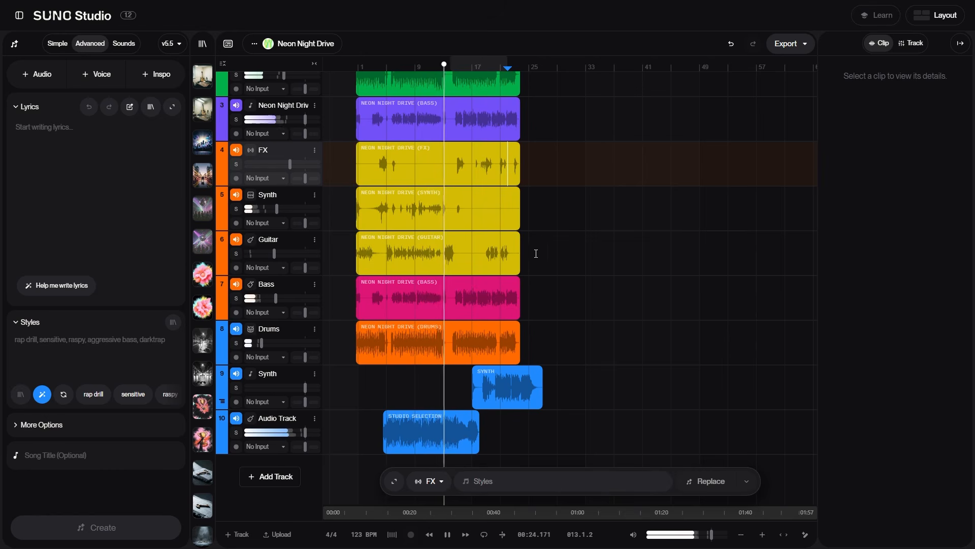
left_click_drag(271, 344, 279, 343)
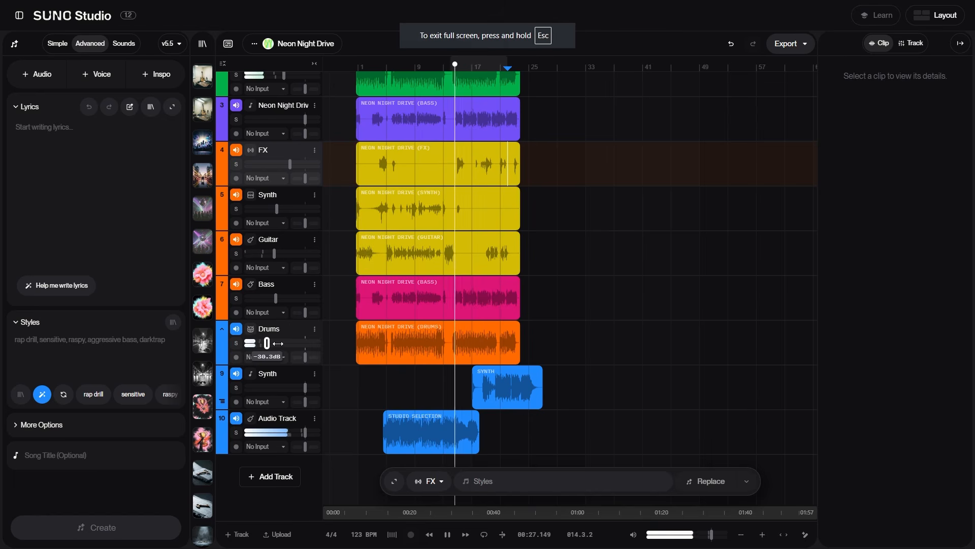
Move the full-song track down to fourth position, below the FX track
left_click(341, 335)
left_click(623, 328)
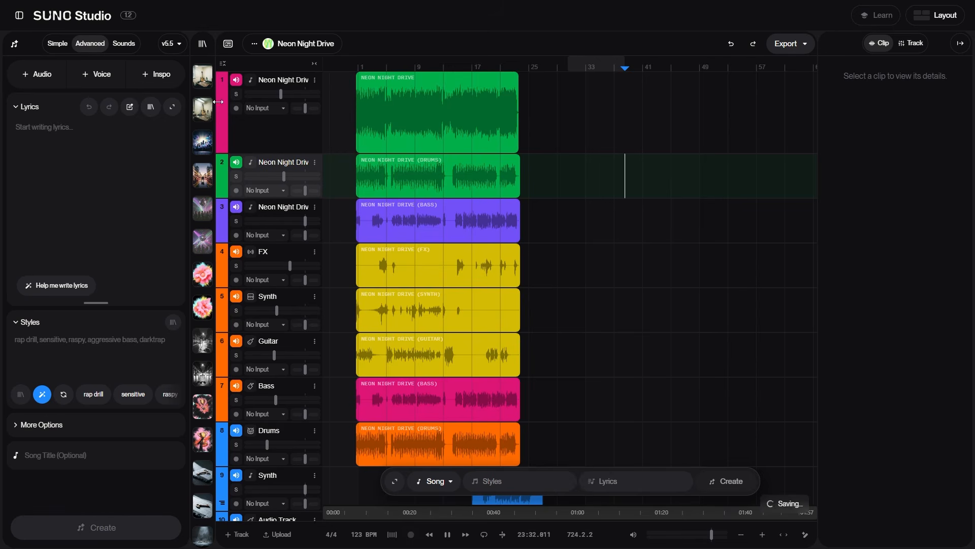
left_click_drag(265, 83, 262, 286)
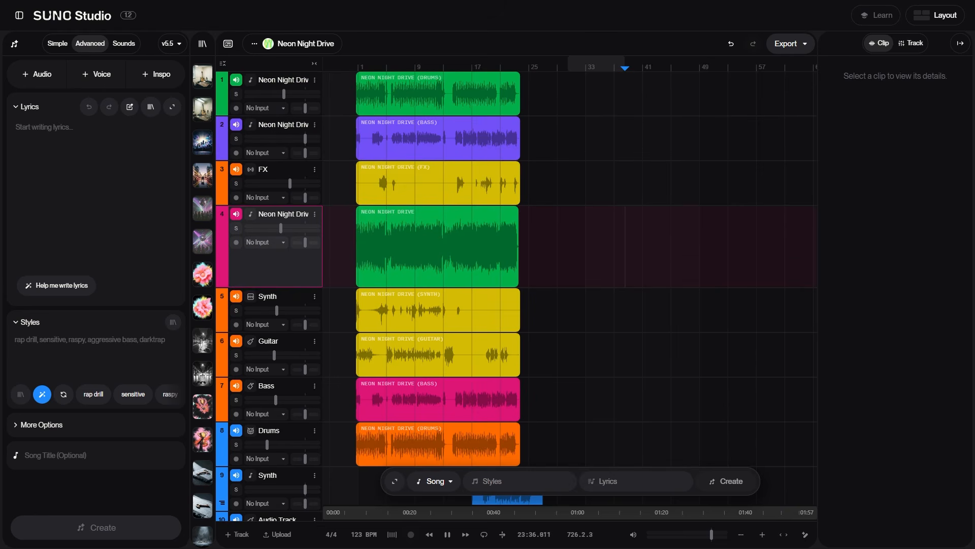
Align the Synth clip and the cover clip to start at the same bar, then play the arrangement
scroll(437, 340, "down", 2)
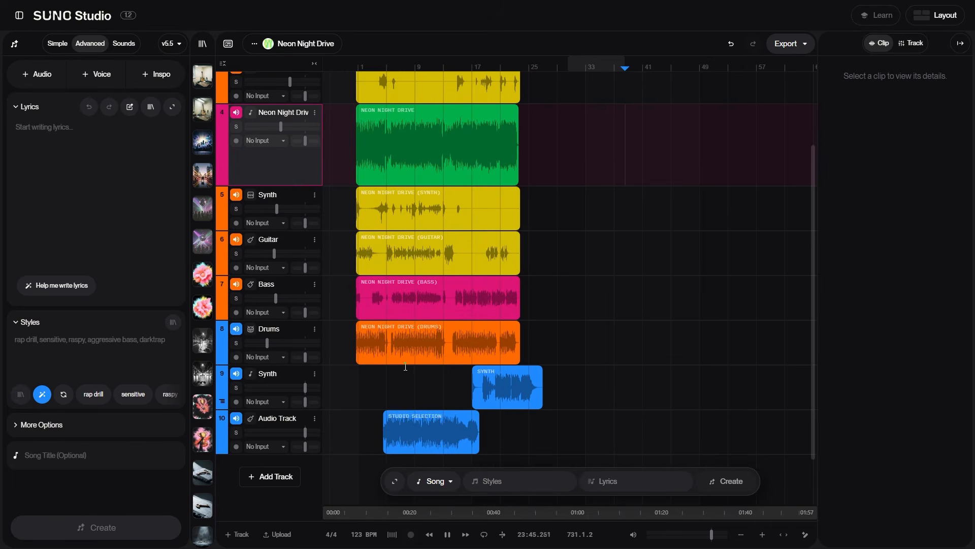
left_click_drag(488, 373, 480, 373)
left_click_drag(417, 415, 483, 415)
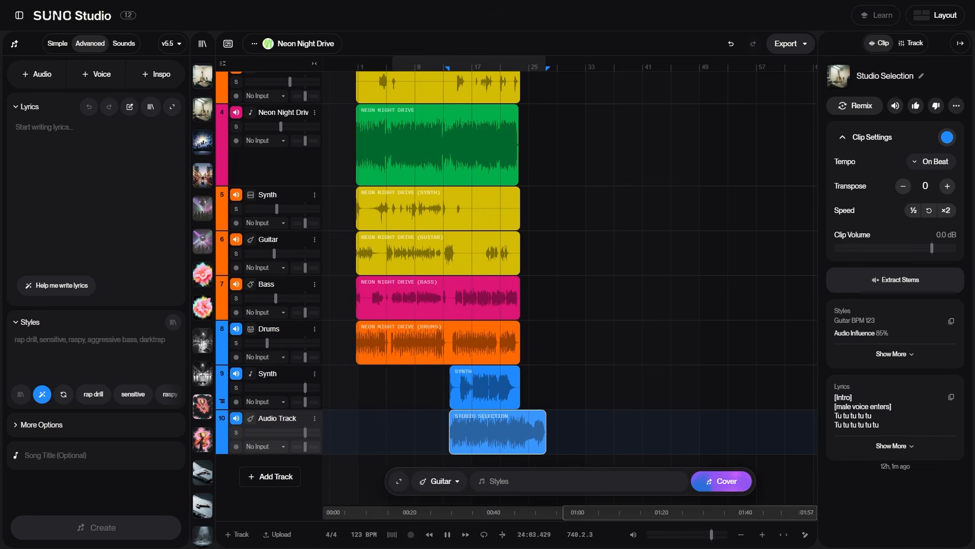
key("space")
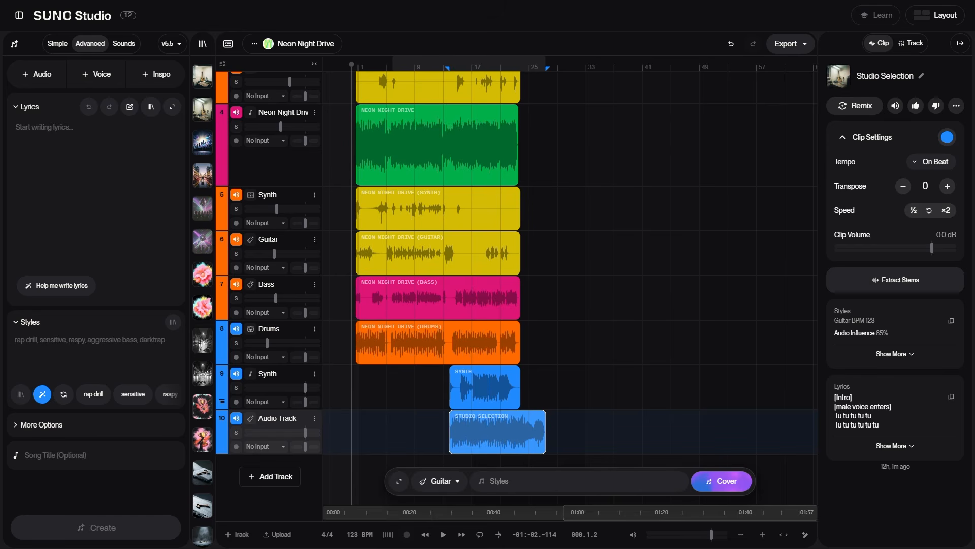
Place the playhead near the start of the arrangement and play back the mix
left_click(397, 389)
key("space")
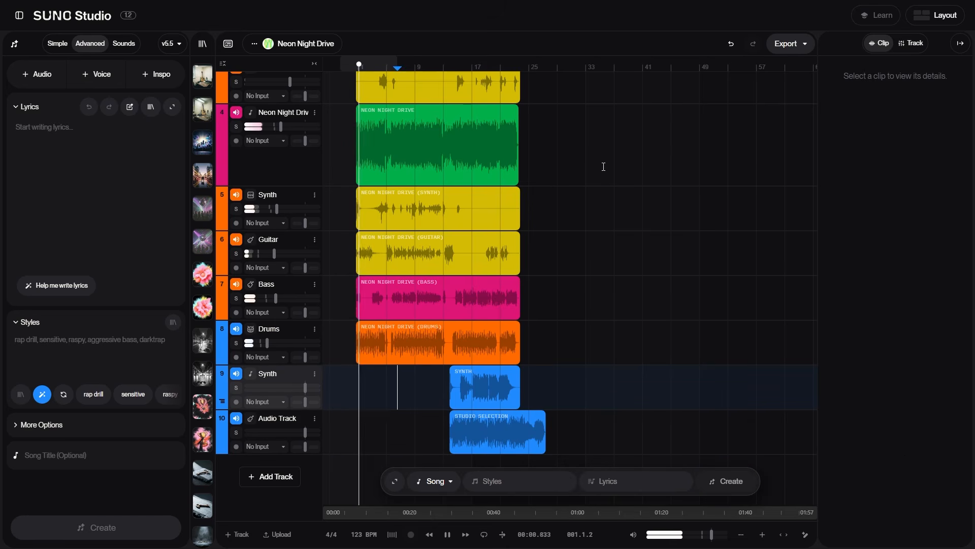
scroll(593, 188, "up", 3)
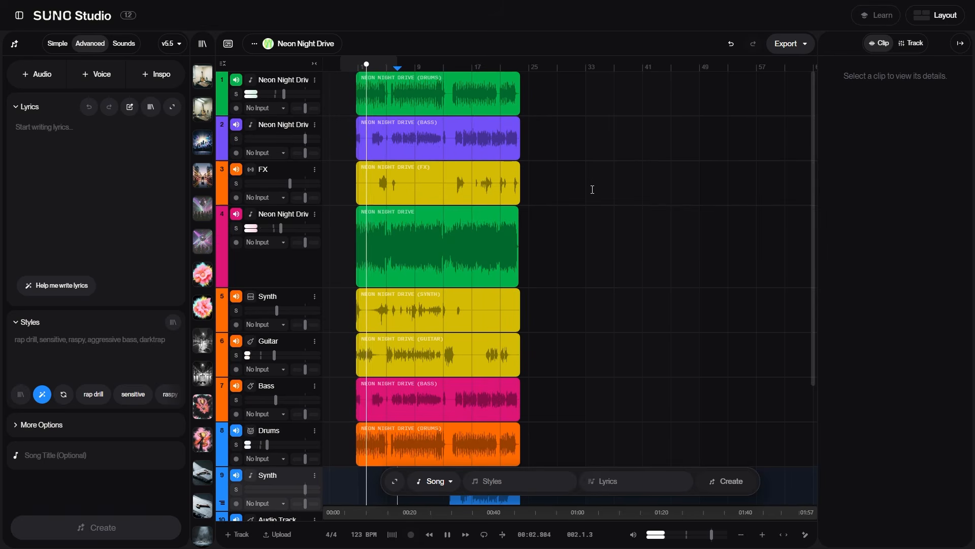
scroll(592, 189, "down", 3)
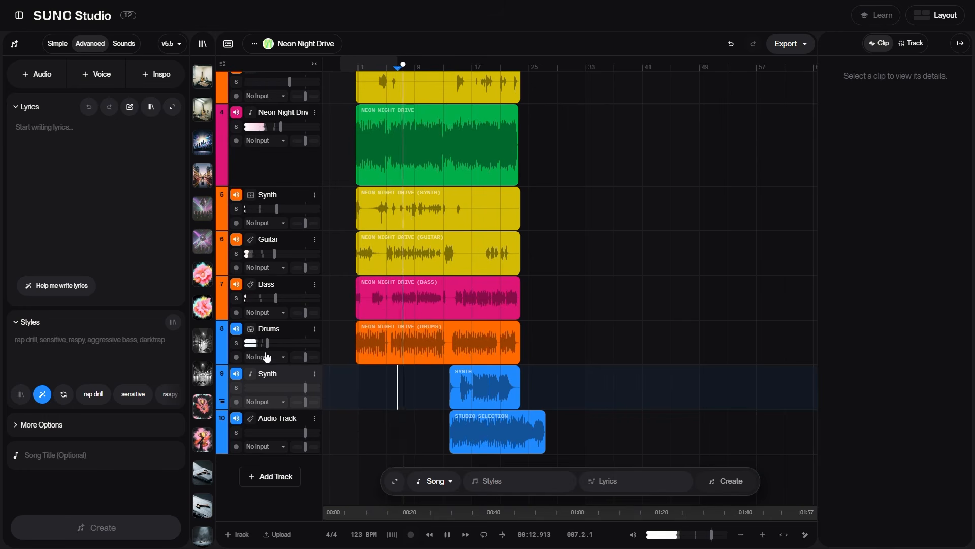
Raise the fader of the Drums stem track slightly while the mix plays
left_click_drag(268, 342, 275, 343)
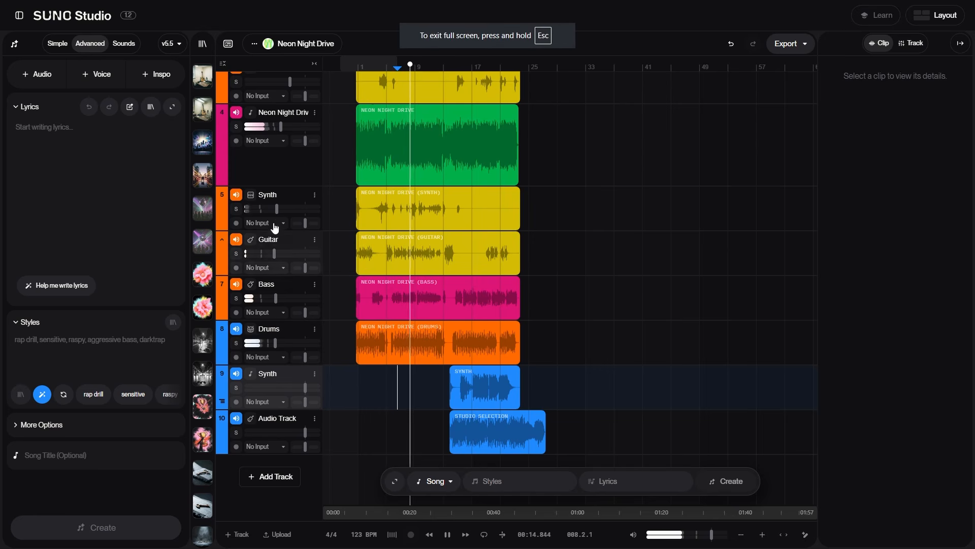
scroll(279, 152, "up", 2)
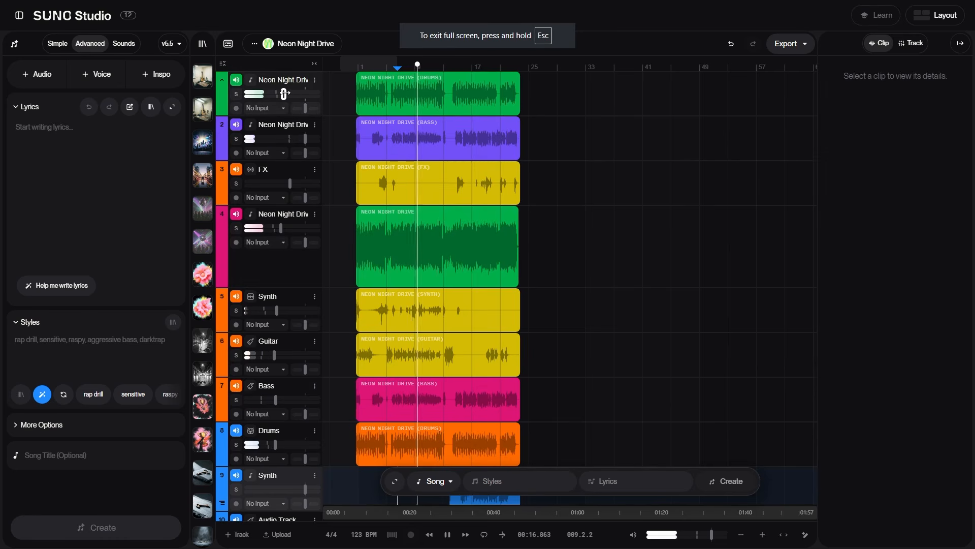
scroll(278, 282, "down", 3)
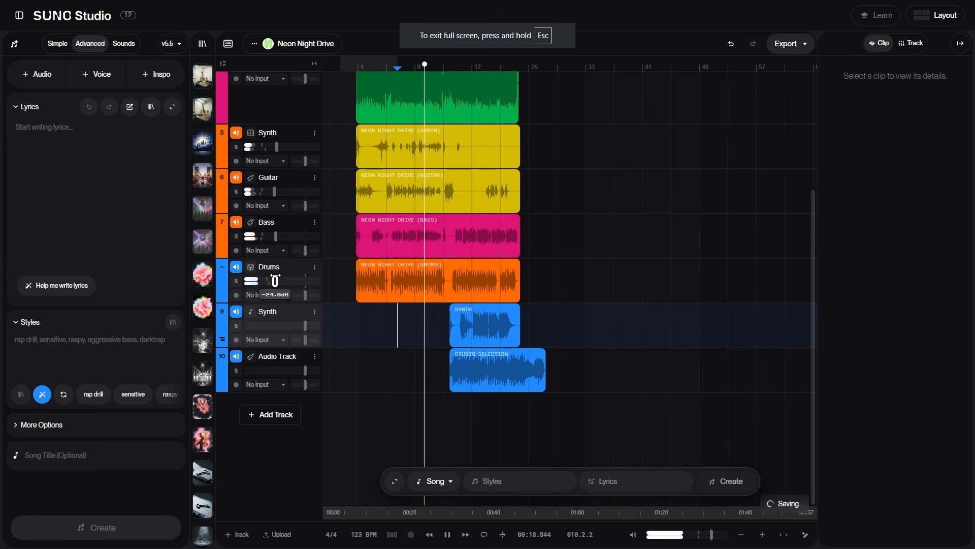
Lower the faders of the blue Synth track, to about -13.6 dB, and the Audio Track
left_click_drag(305, 325, 287, 325)
left_click_drag(305, 370, 290, 370)
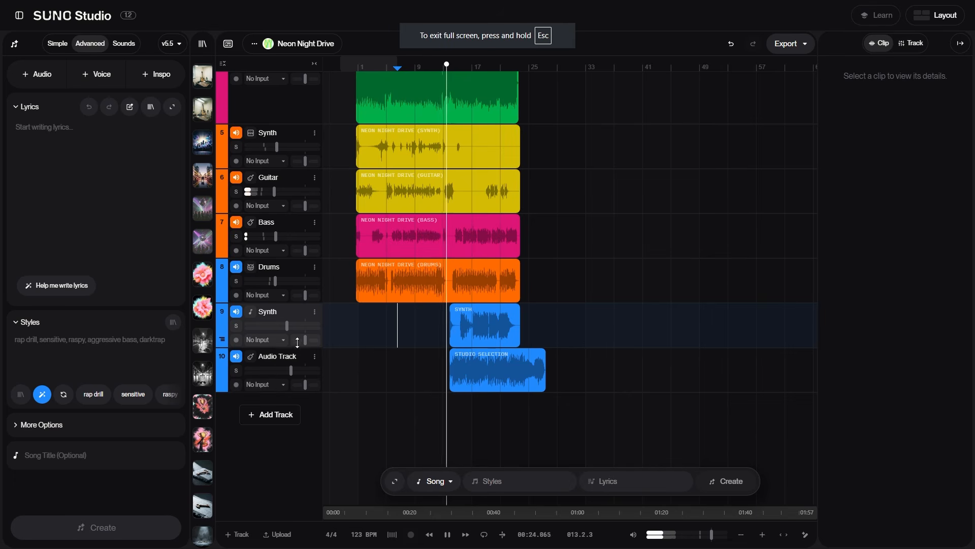
left_click_drag(287, 325, 288, 325)
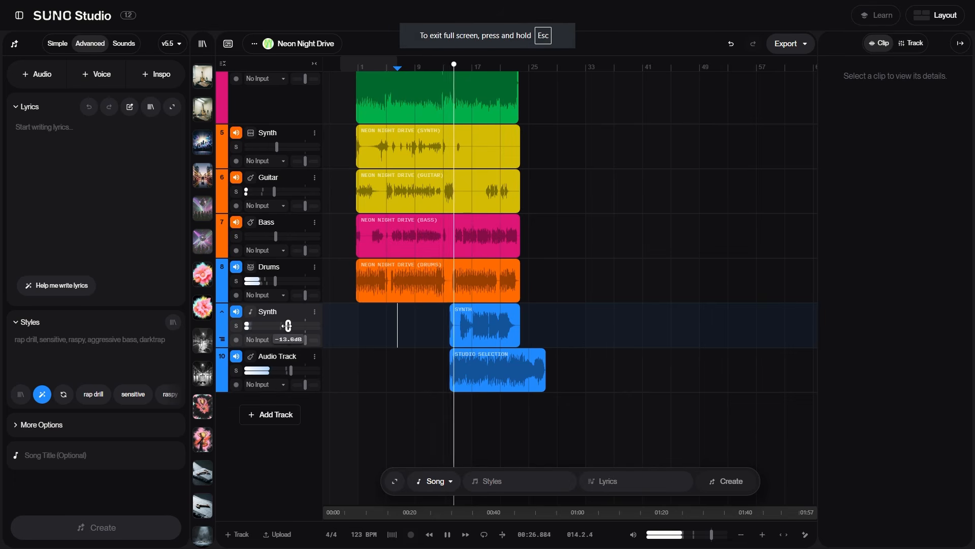
Pull the Drums stem track fader down slightly and lower the blue Synth track fader further
scroll(265, 315, "up", 3)
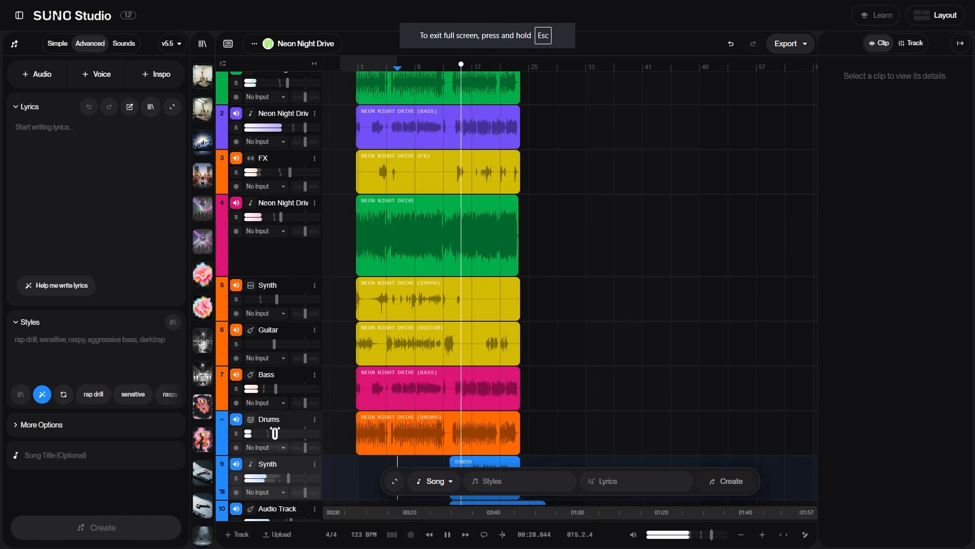
left_click_drag(276, 433, 272, 433)
scroll(293, 418, "down", 2)
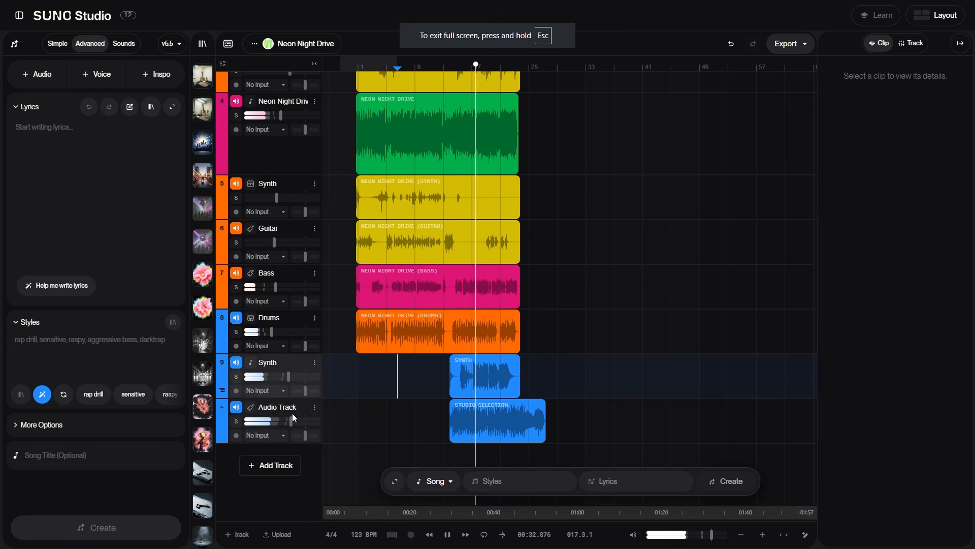
left_click_drag(288, 376, 285, 377)
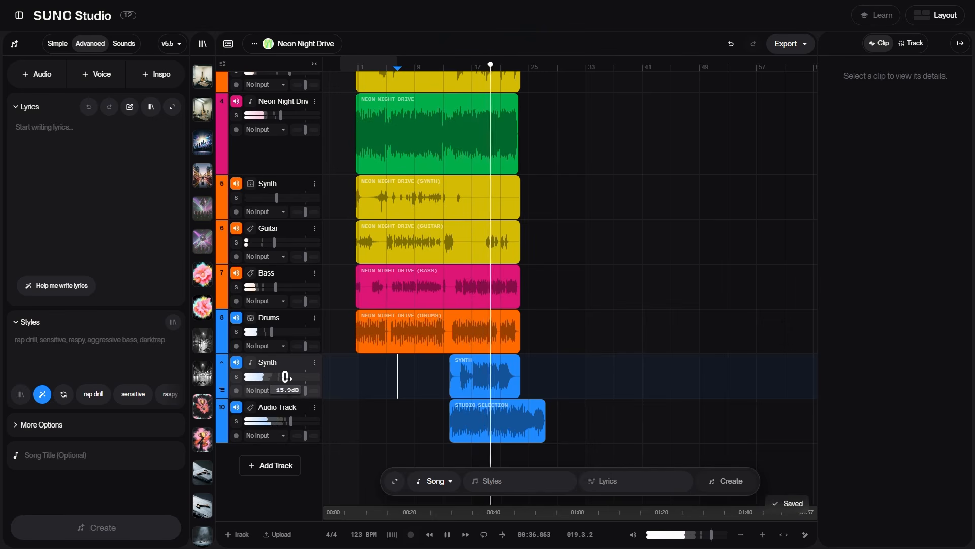
left_click_drag(286, 377, 279, 376)
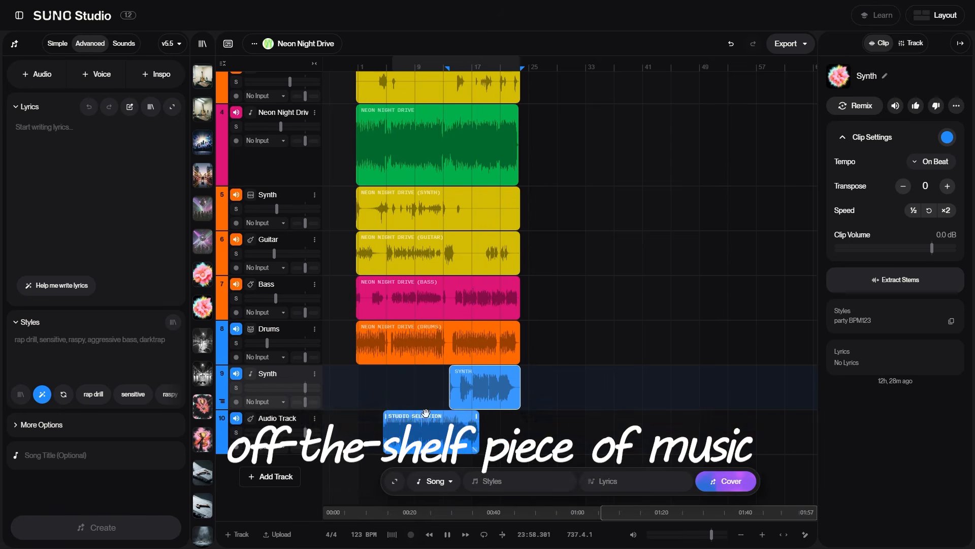
left_click(482, 416)
left_click_drag(482, 415, 483, 415)
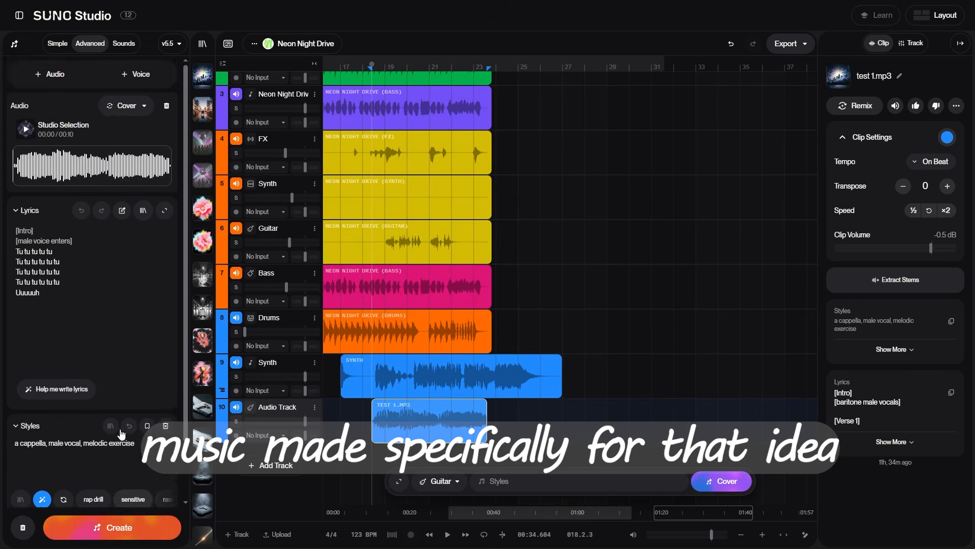
scroll(120, 432, "down", 1)
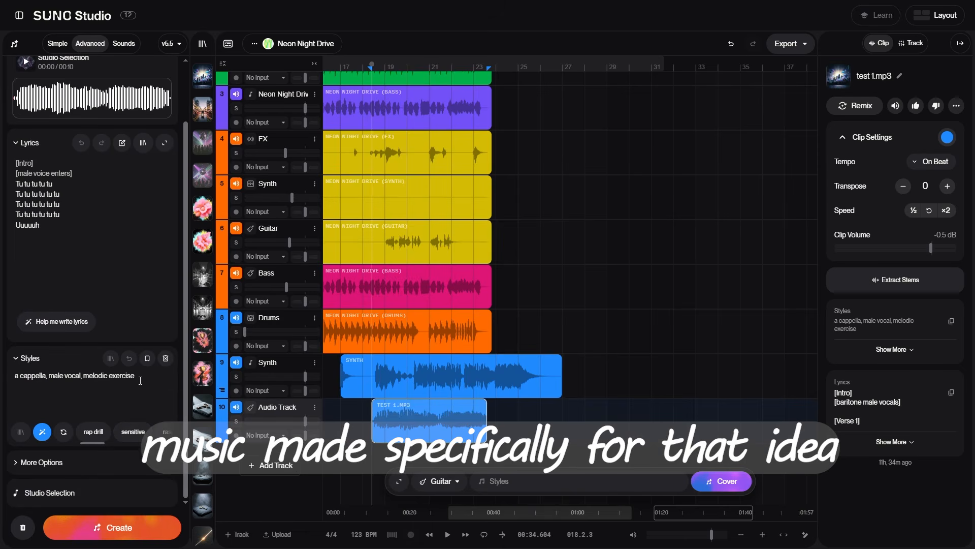